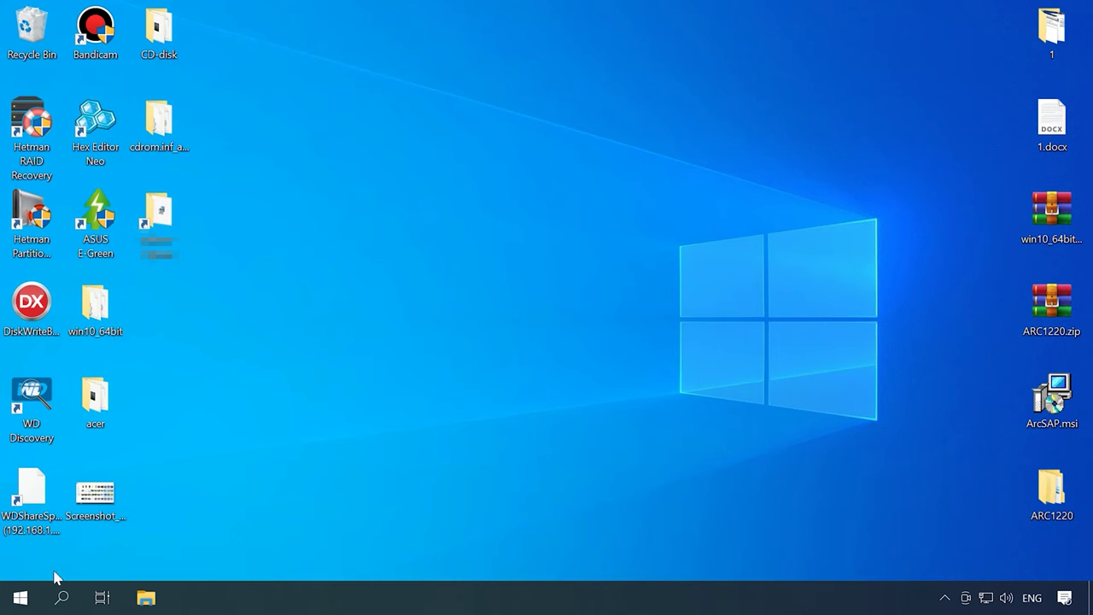
Open Disk Management, decline initializing Disks 1, 2 and 3, and look through the list of connected disks.
right_click(21, 598)
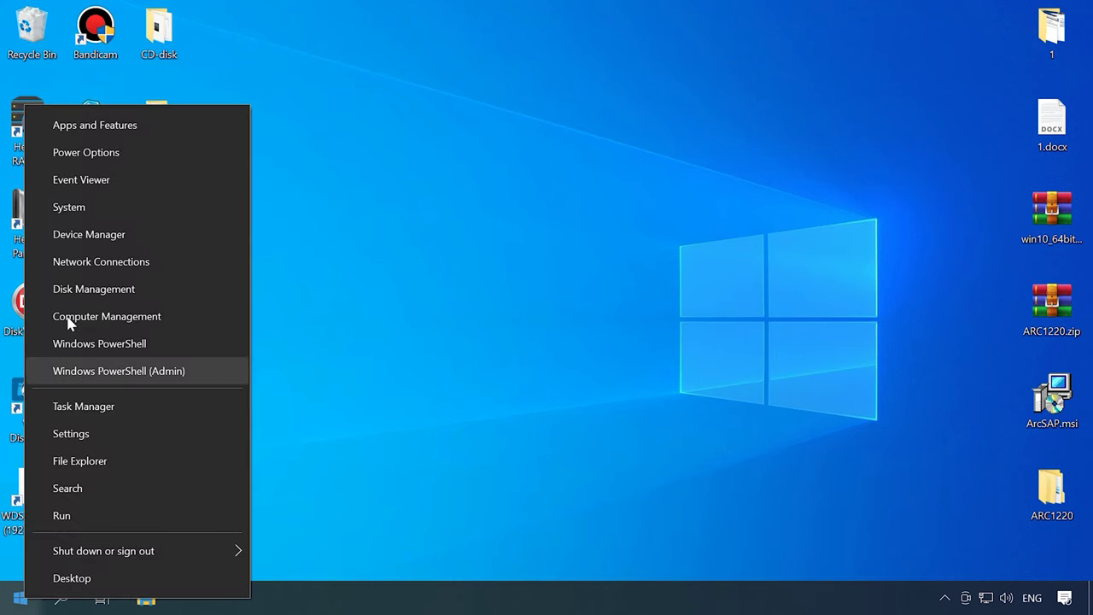
click(117, 297)
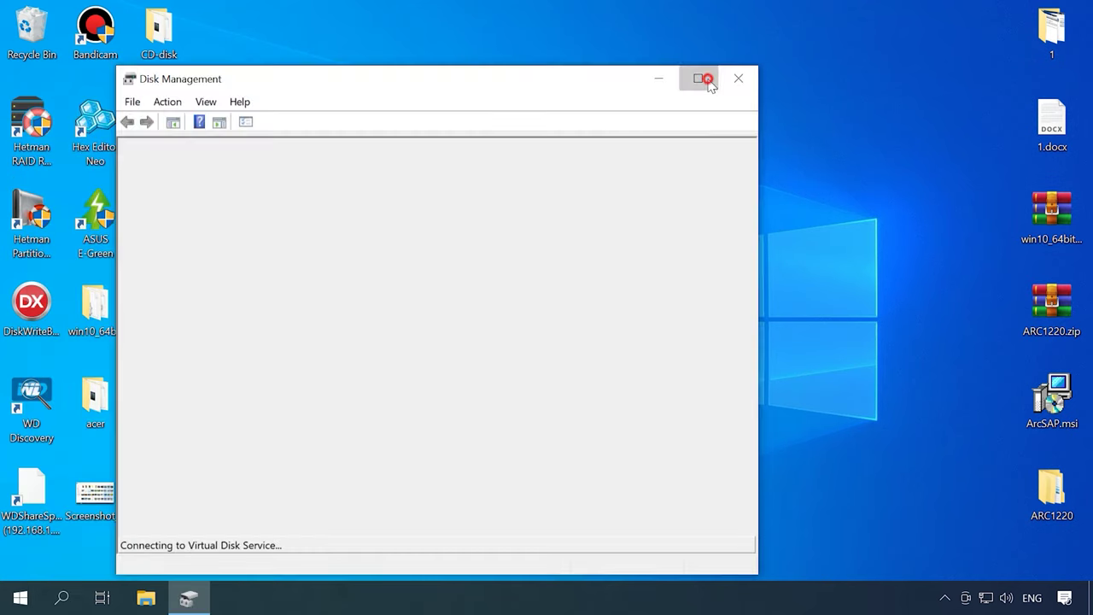
click(701, 77)
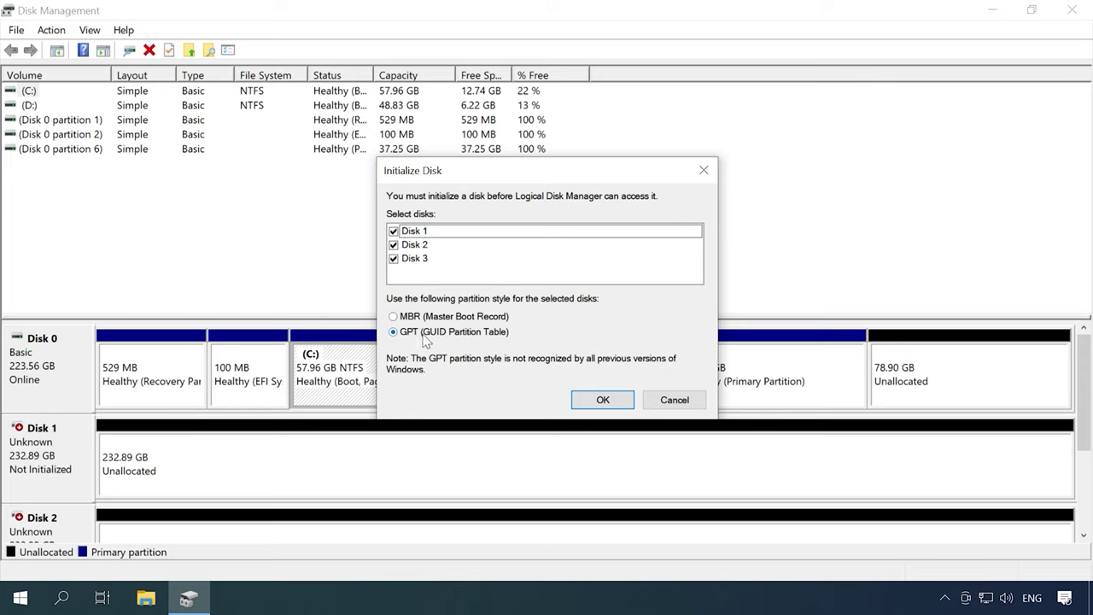
click(674, 399)
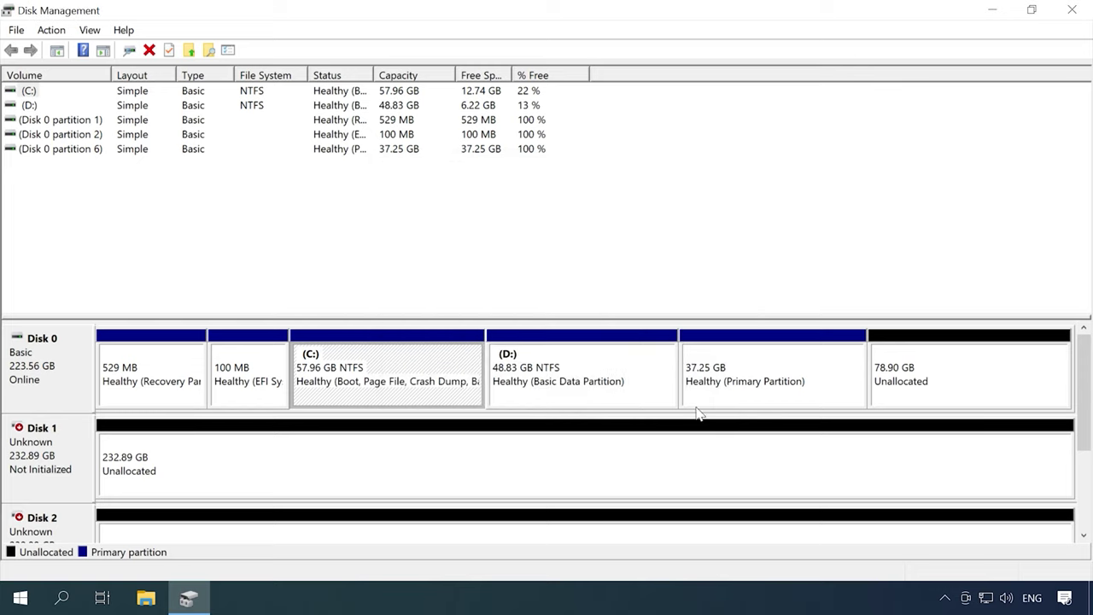
click(1084, 413)
mouse_move(1085, 414)
mouse_down()
mouse_move(1086, 488)
mouse_move(1086, 427)
mouse_up()
drag(1085, 427, 1085, 393)
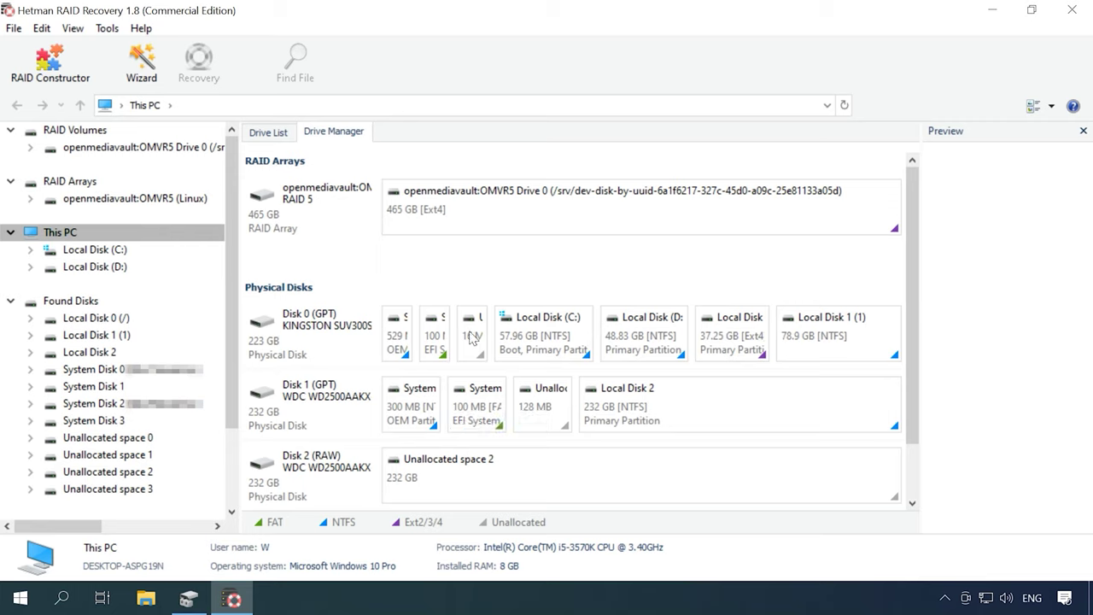
Run a fast scan of the Ext4 volume openmediavault:OMVR5 Drive 0 on the RAID 5 array in Hetman RAID Recovery.
click(322, 222)
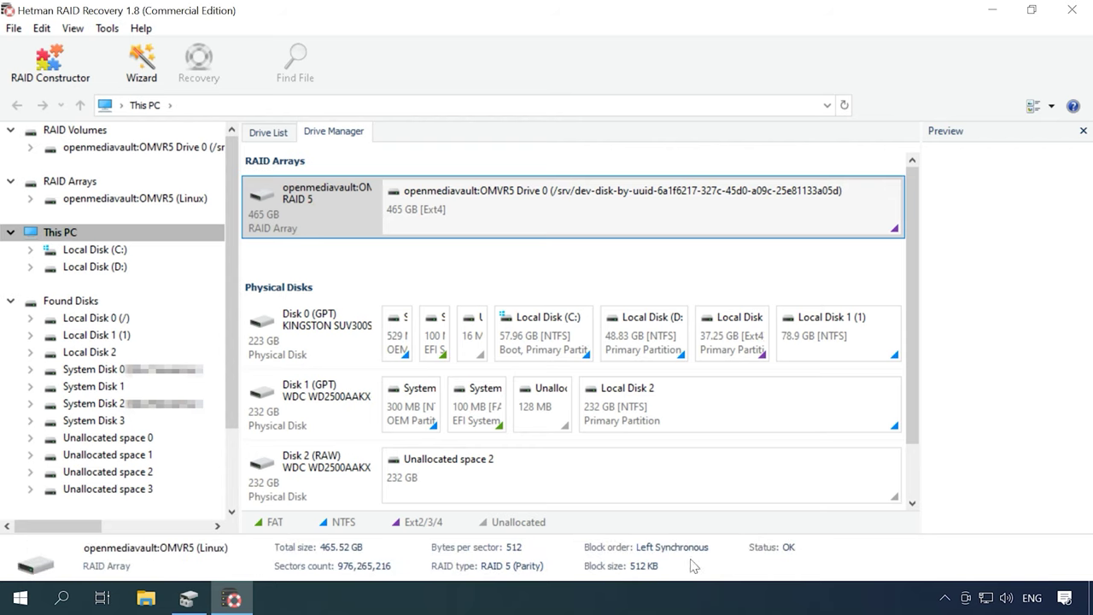
right_click(535, 221)
click(590, 231)
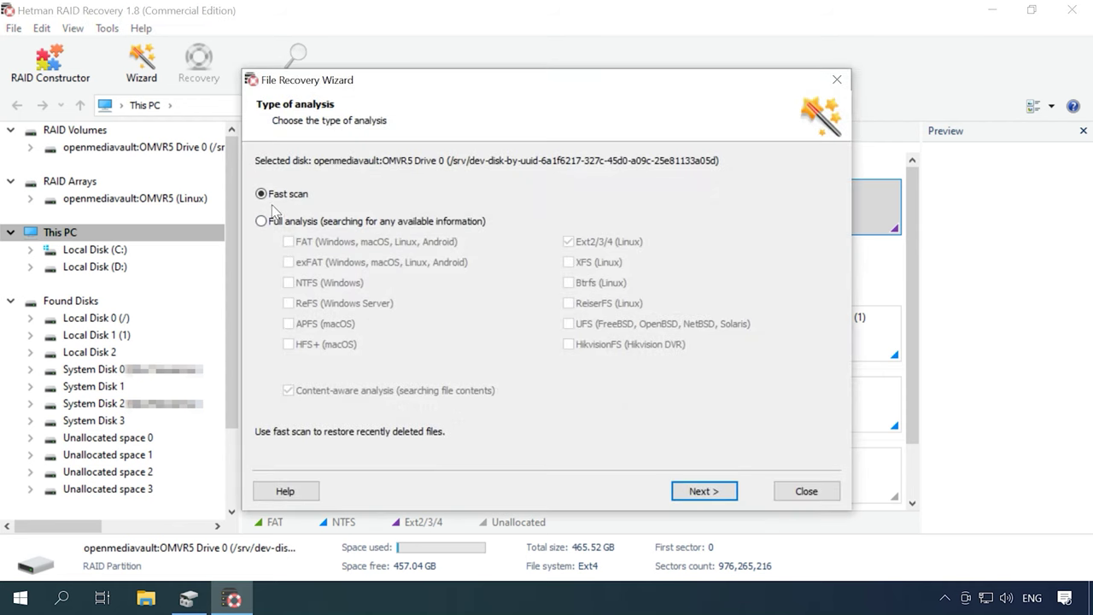
click(707, 500)
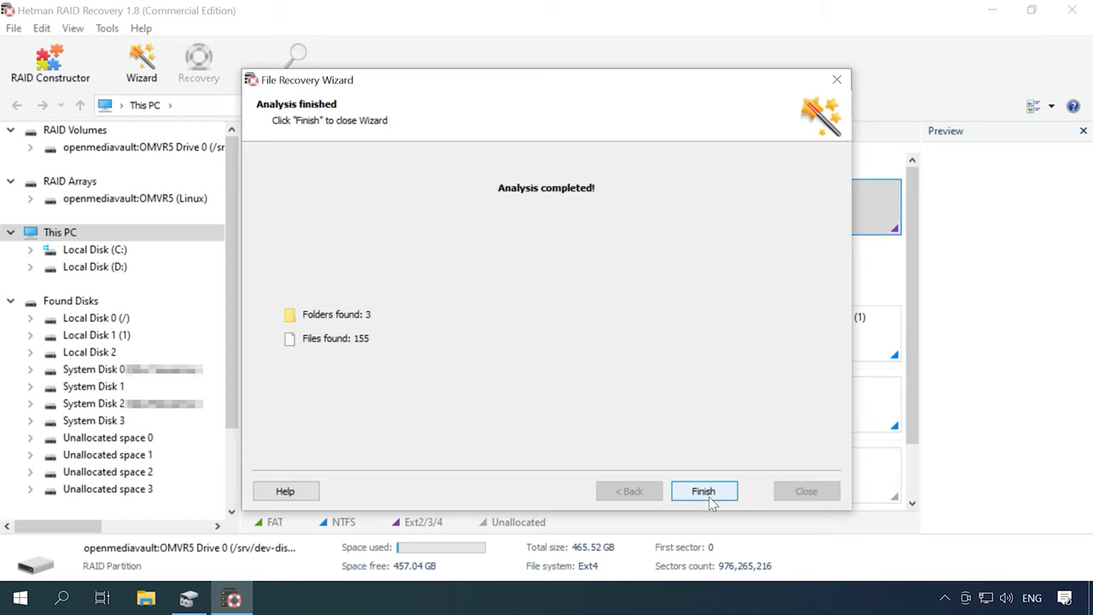
click(705, 492)
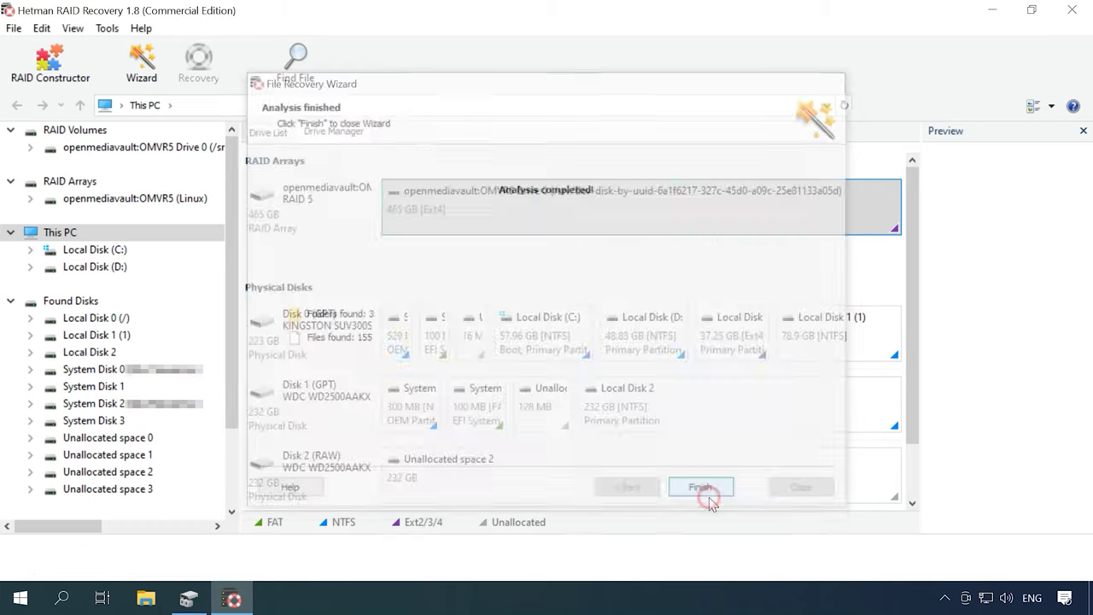
Open the scanned volume's Storage folder and preview the deleted images 051.jpg, 052.jpg and 053.jpg.
double_click(607, 210)
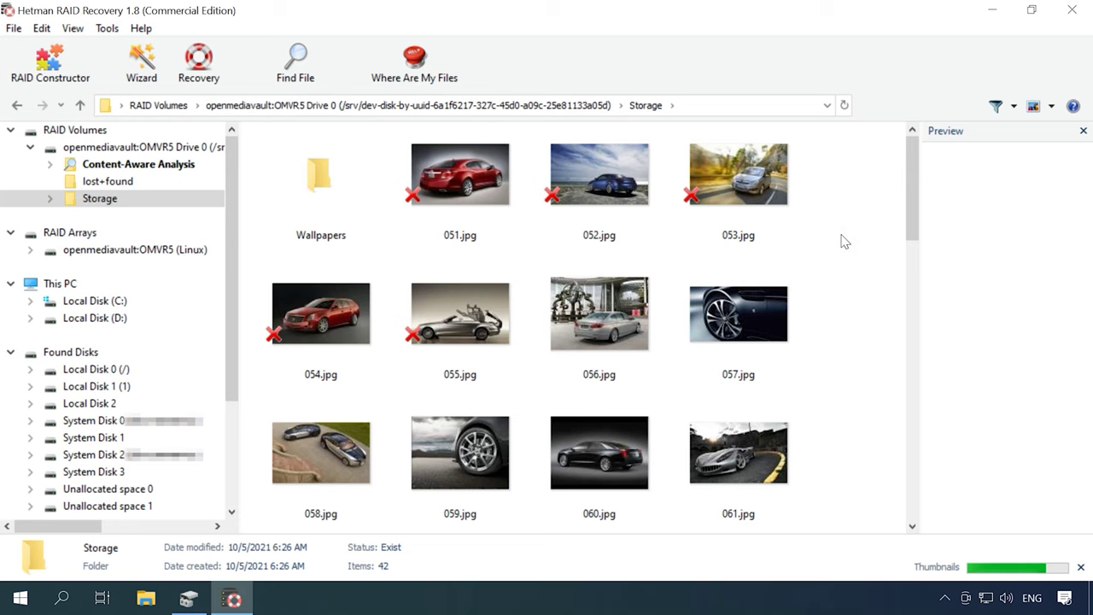
drag(914, 209, 880, 179)
click(743, 178)
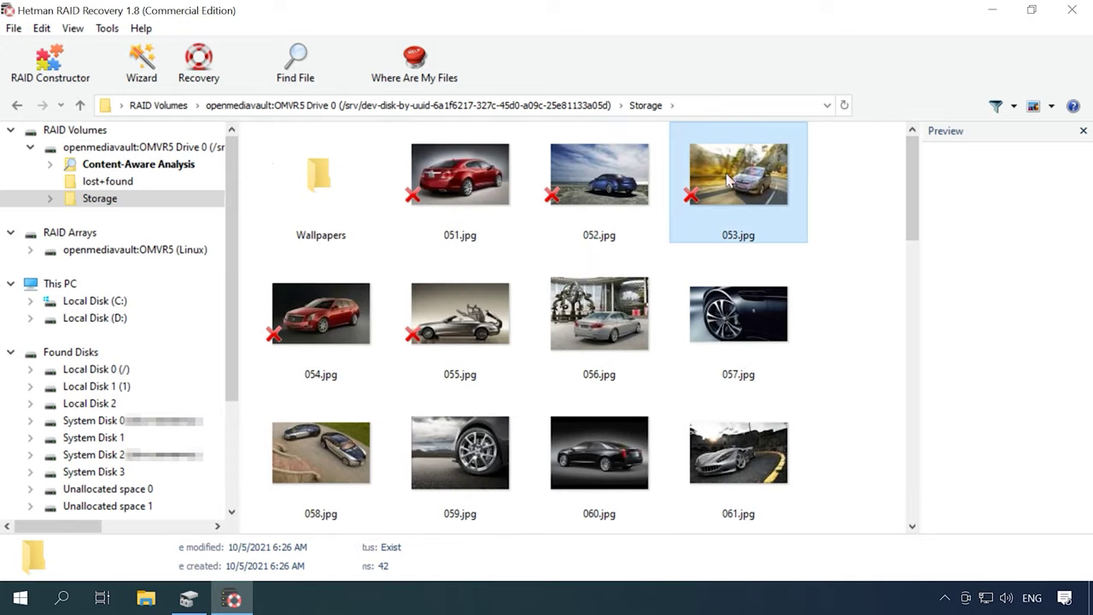
click(612, 178)
click(462, 179)
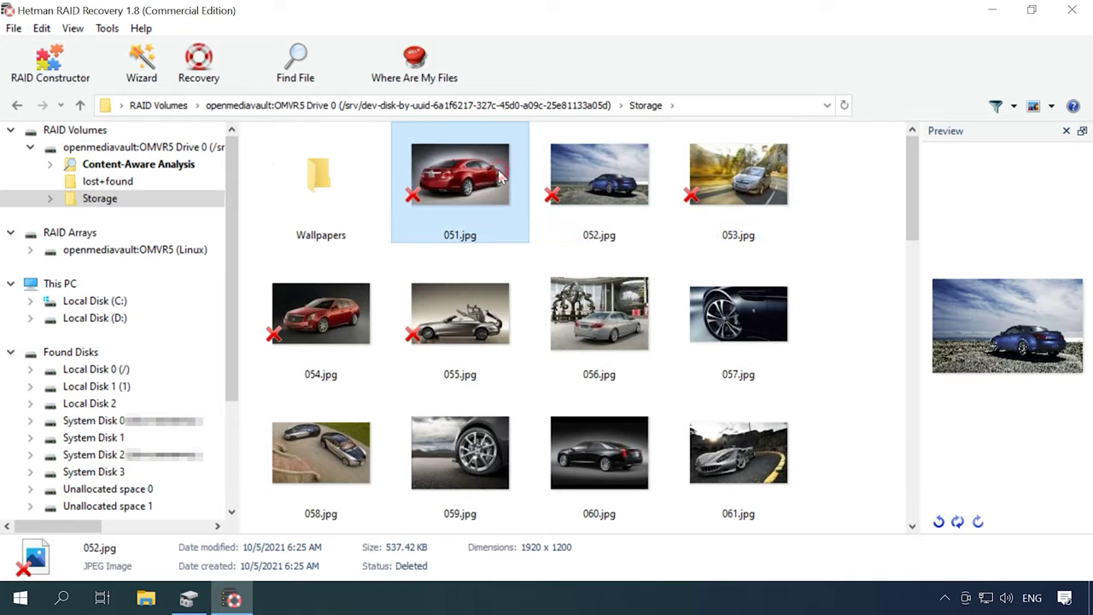
click(736, 181)
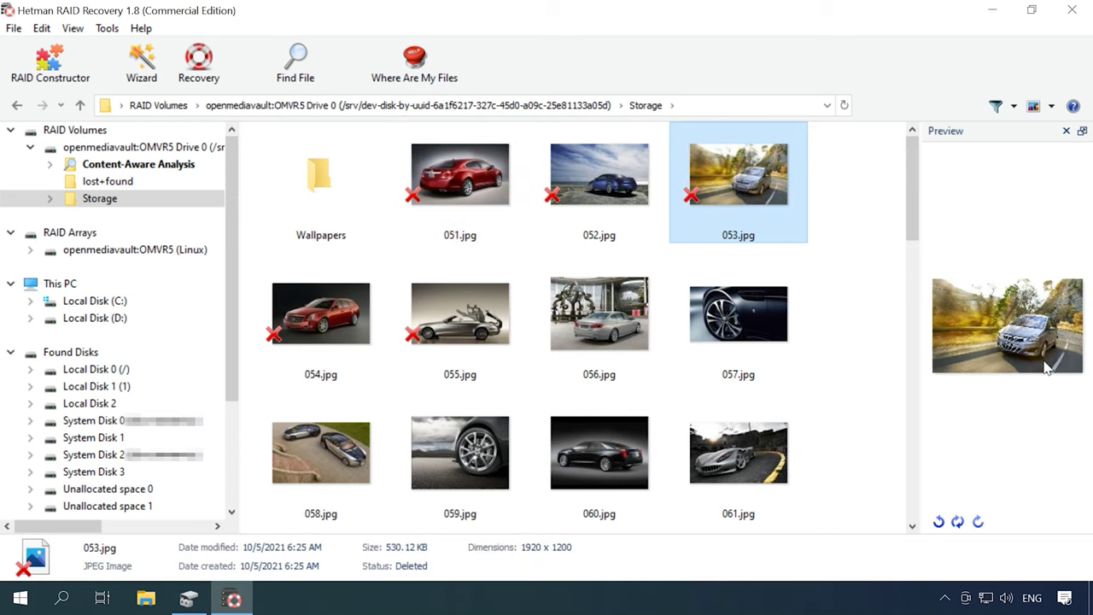
Recover 051.jpg, 052.jpg and 053.jpg to the hard disk, using C:\20\ as the save path.
drag(846, 176, 474, 191)
click(199, 75)
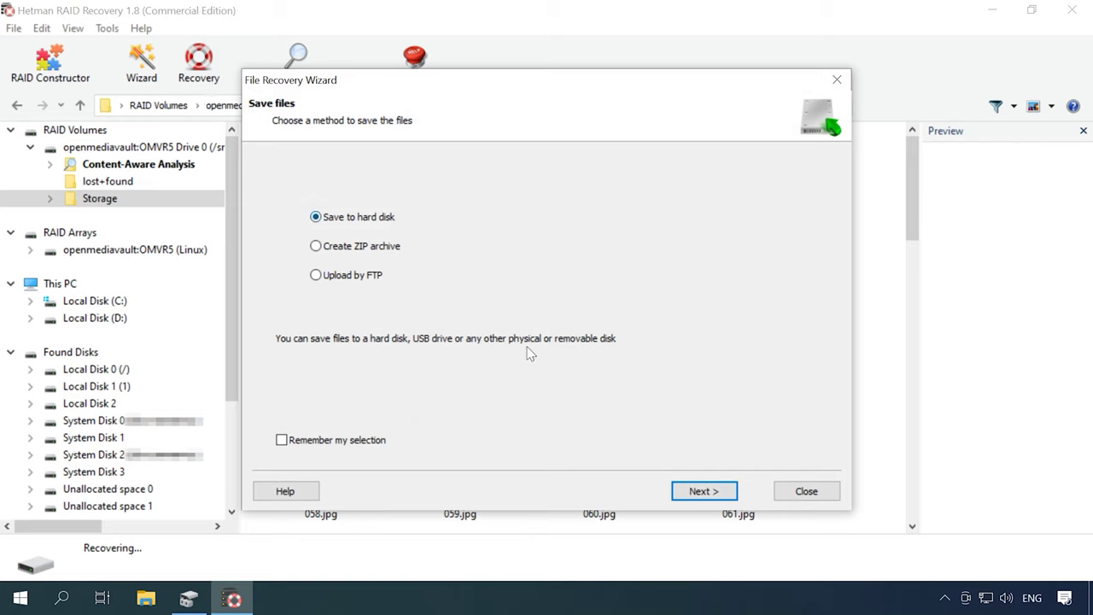
click(708, 492)
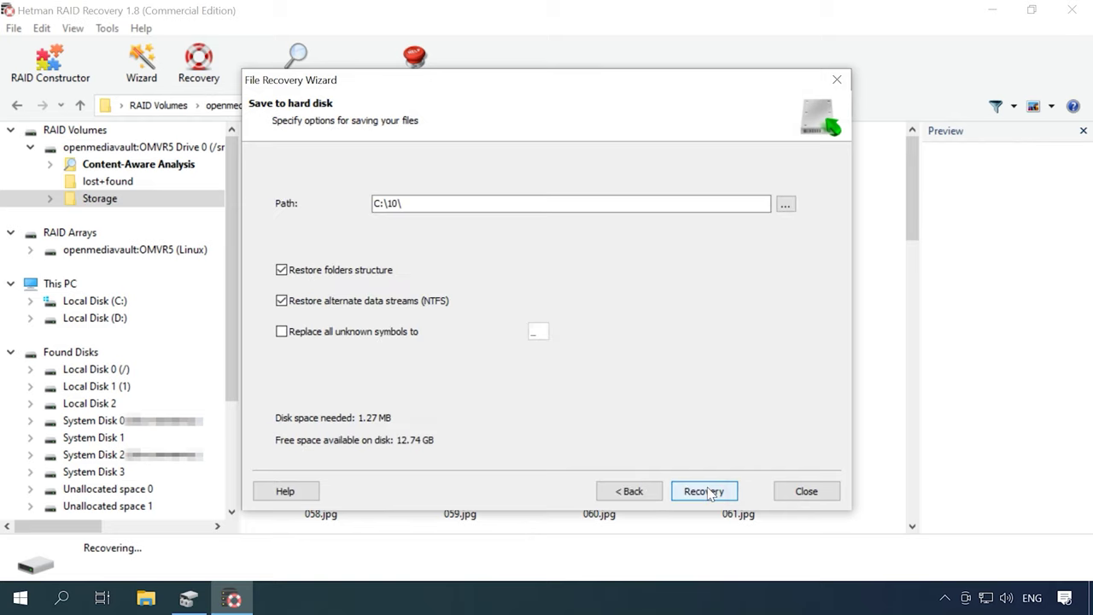
click(391, 205)
key(BackSpace)
text(2)
click(709, 492)
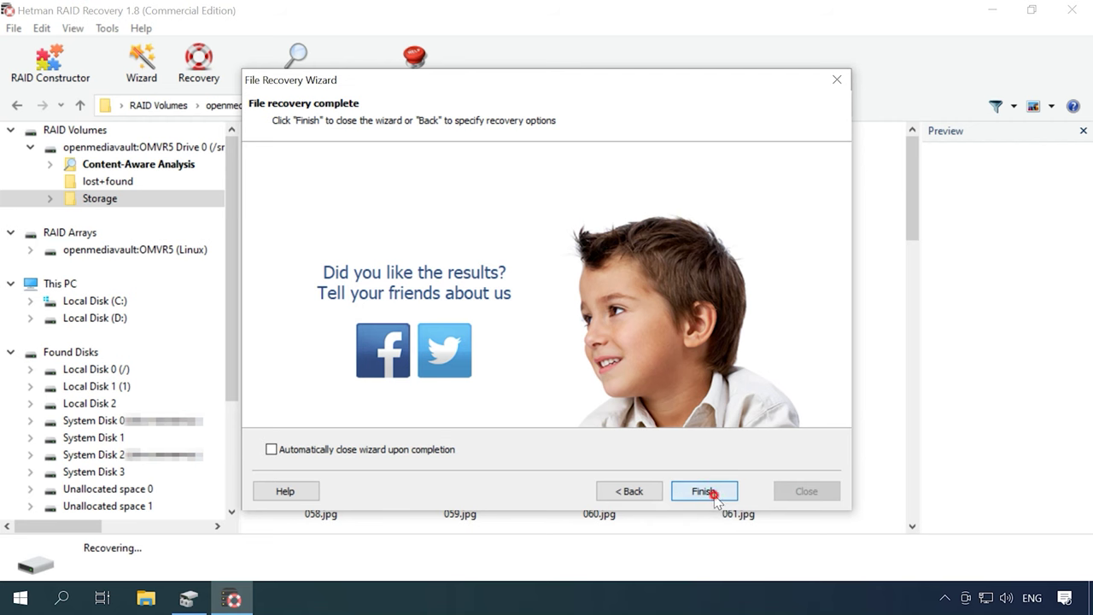
click(713, 493)
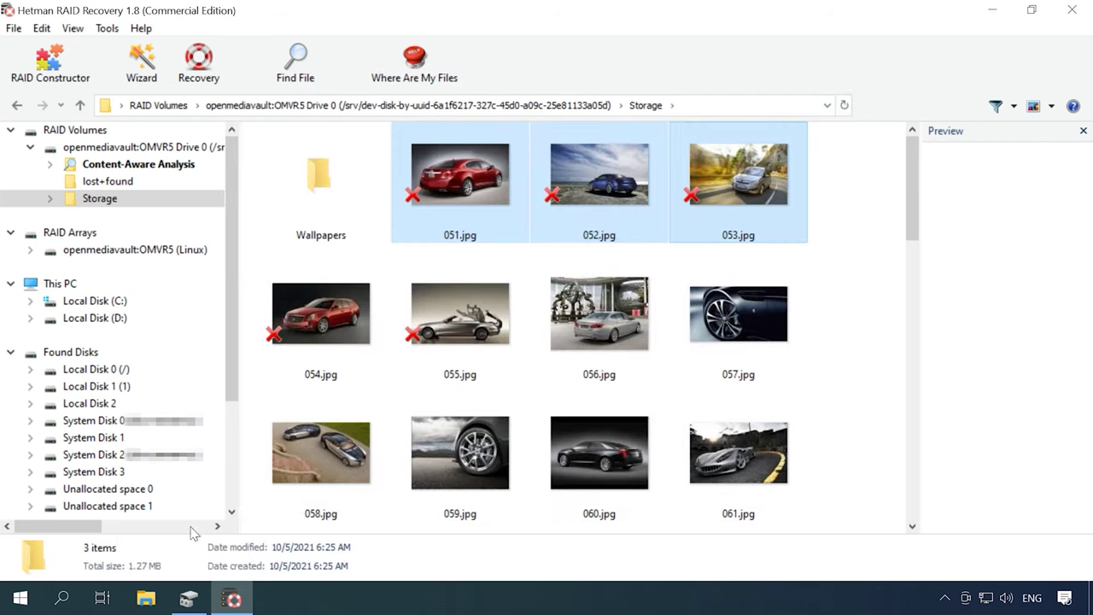
Switch to File Explorer and check the recovered images in the folder 20 on Local Disk (C:).
click(145, 600)
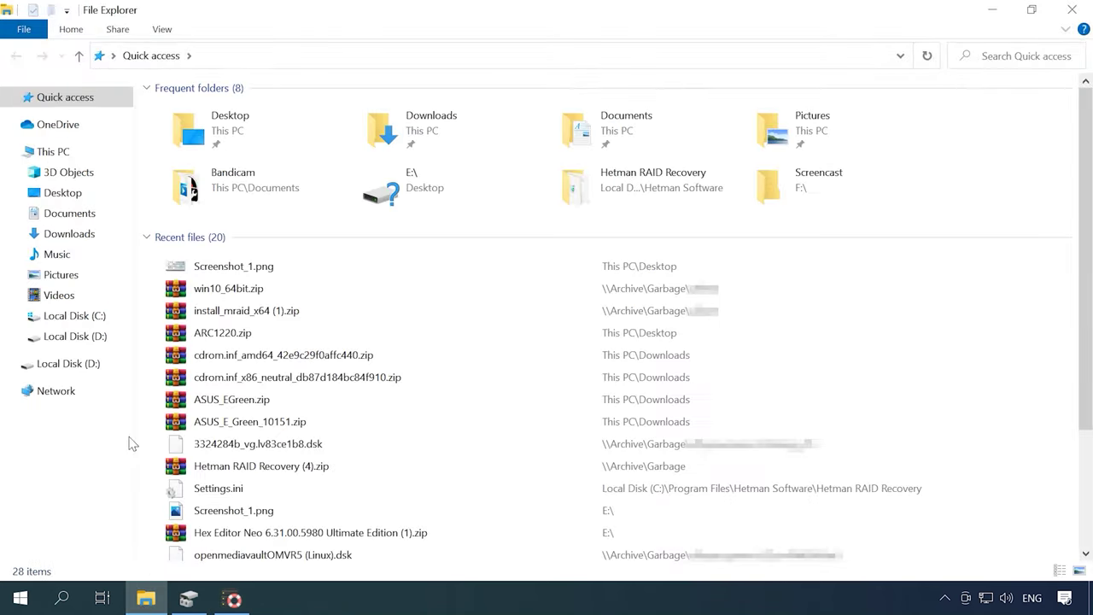
click(94, 318)
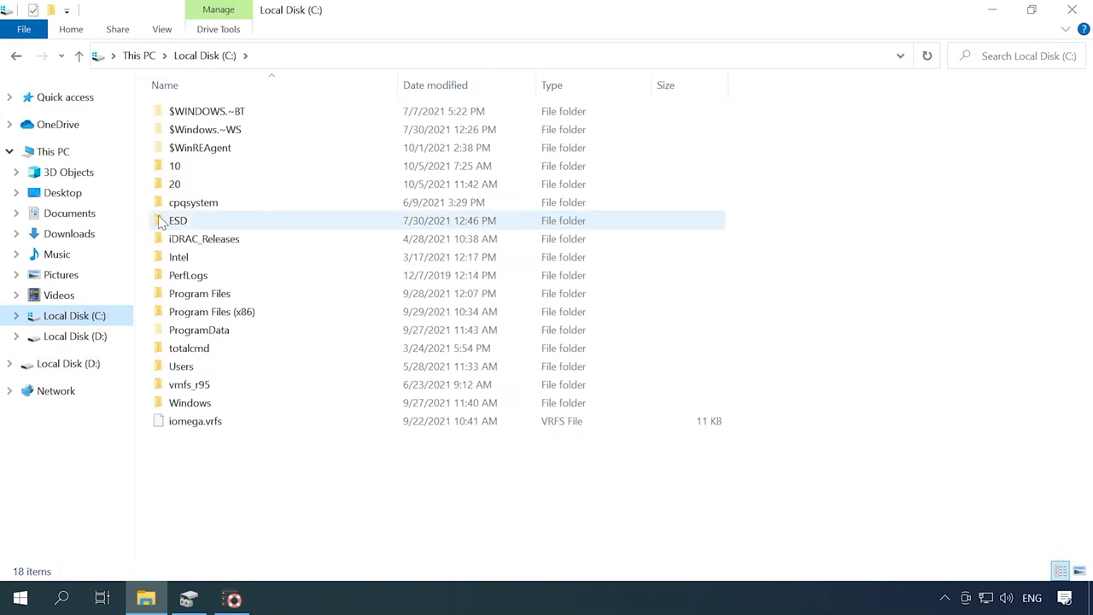
double_click(188, 185)
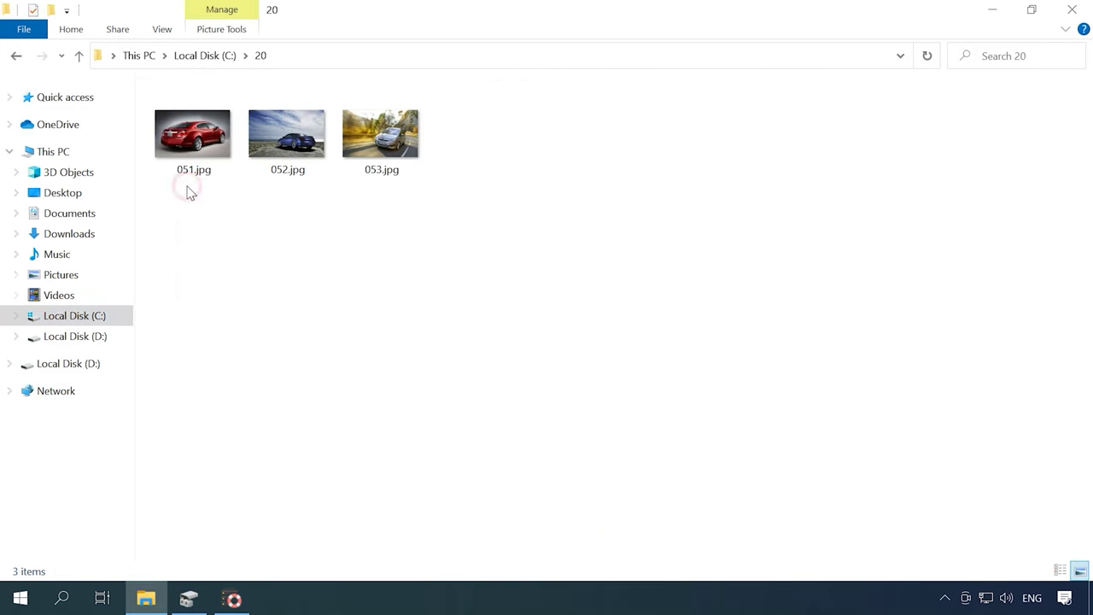
drag(453, 179, 198, 118)
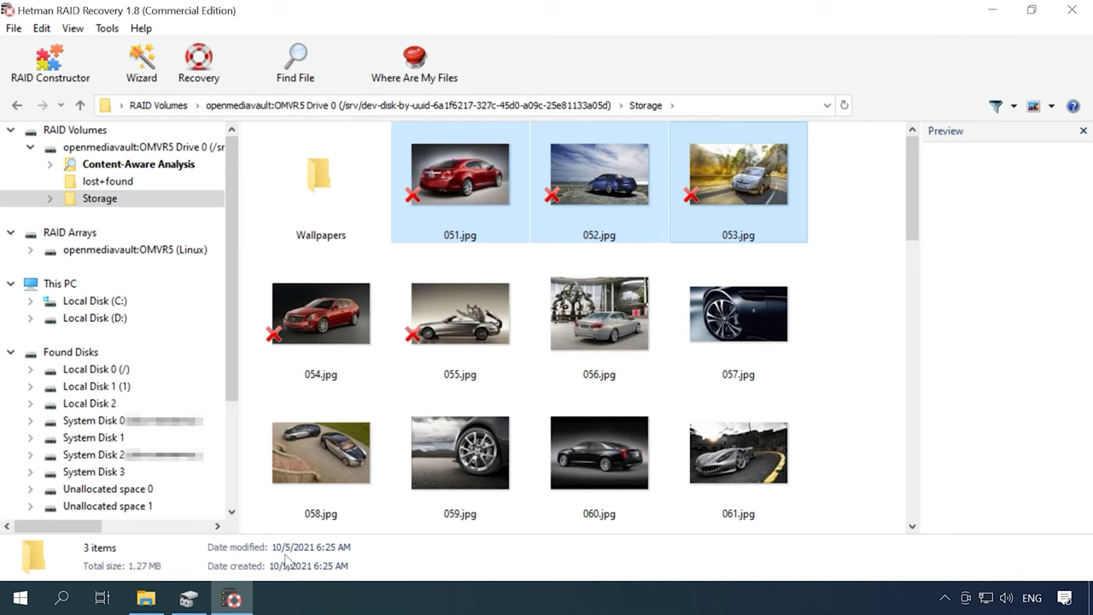
Open Save Disk for the RAID volume in Hetman RAID Recovery, choose a partial image, and examine its unit, start and size options.
click(105, 29)
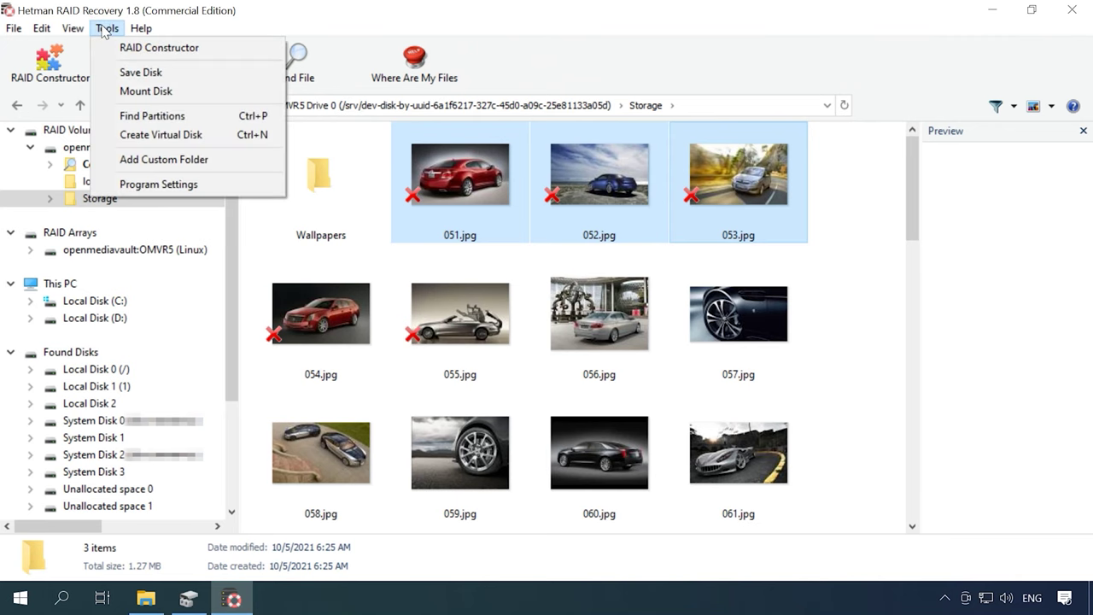
click(158, 75)
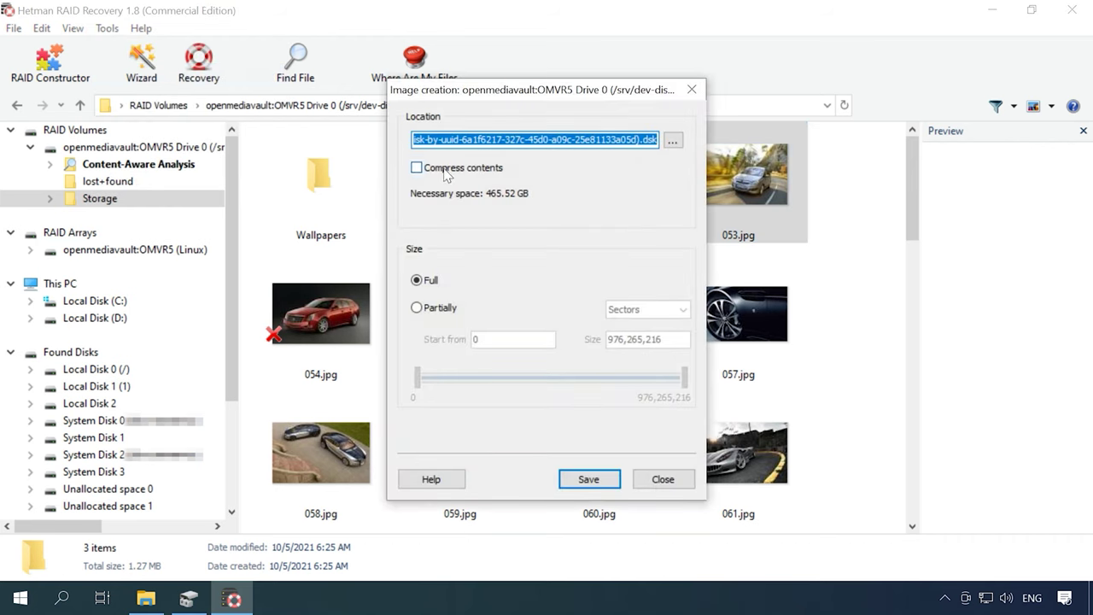
click(429, 308)
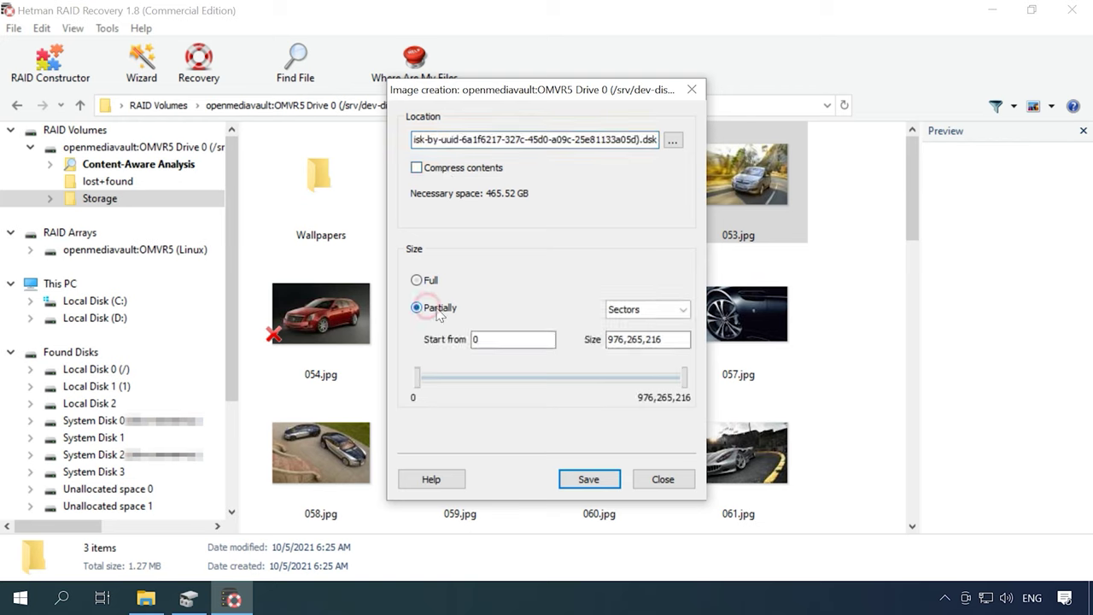
click(683, 311)
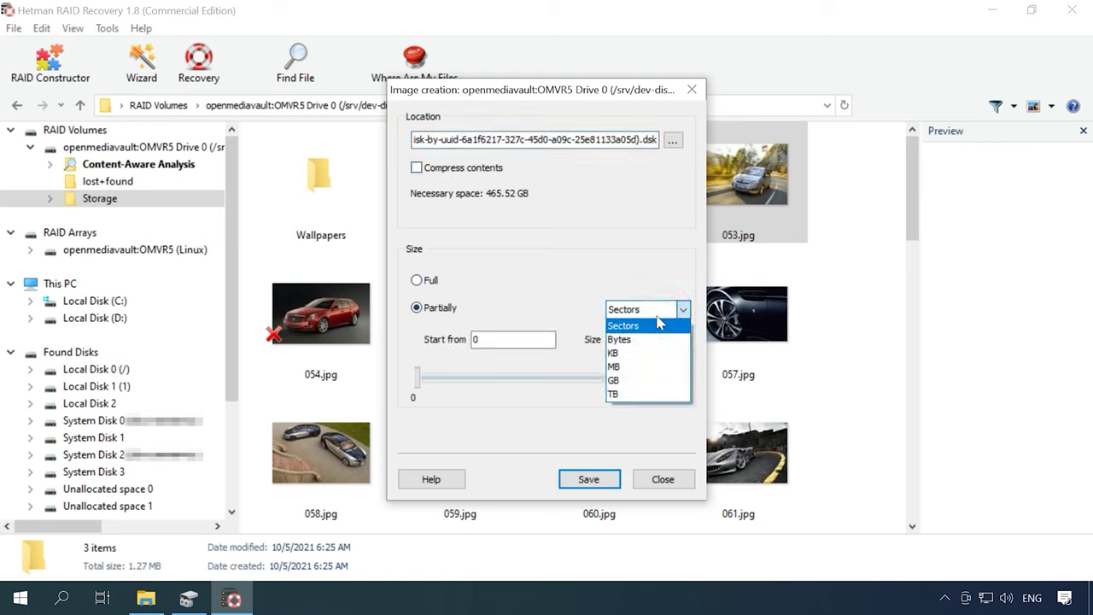
click(515, 346)
mouse_move(415, 384)
mouse_down()
mouse_move(481, 383)
mouse_move(415, 383)
mouse_up()
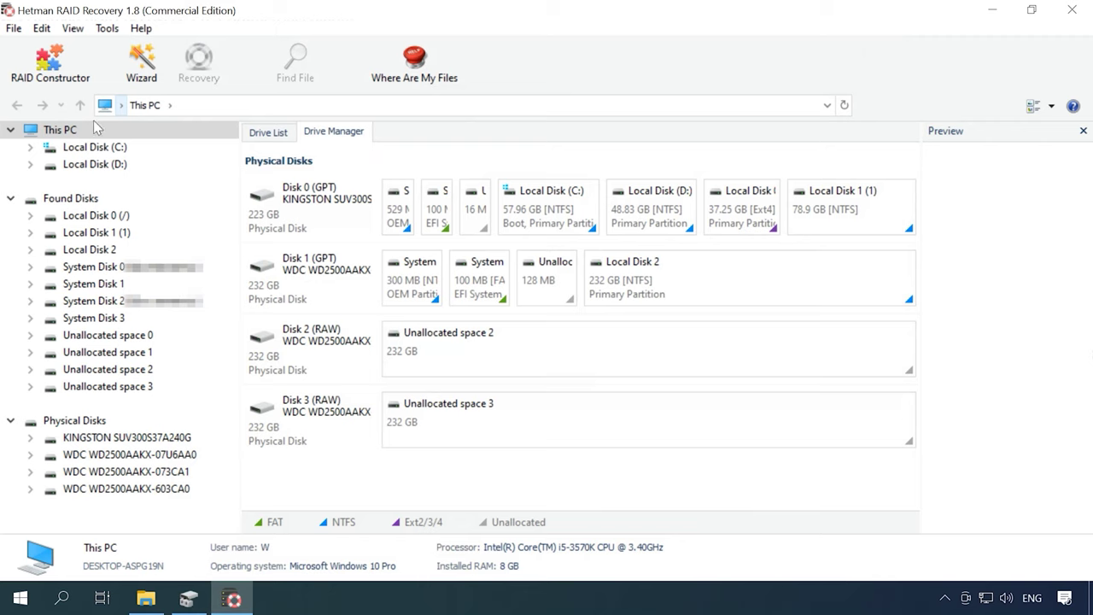
Start RAID Constructor and choose manual mode for adding the array.
click(49, 68)
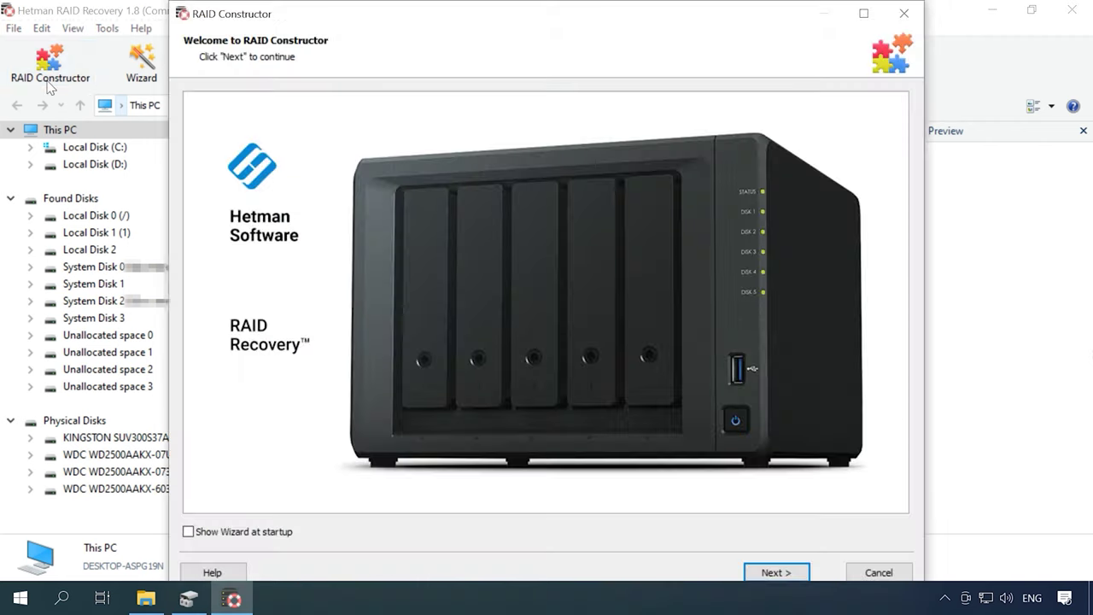
click(774, 572)
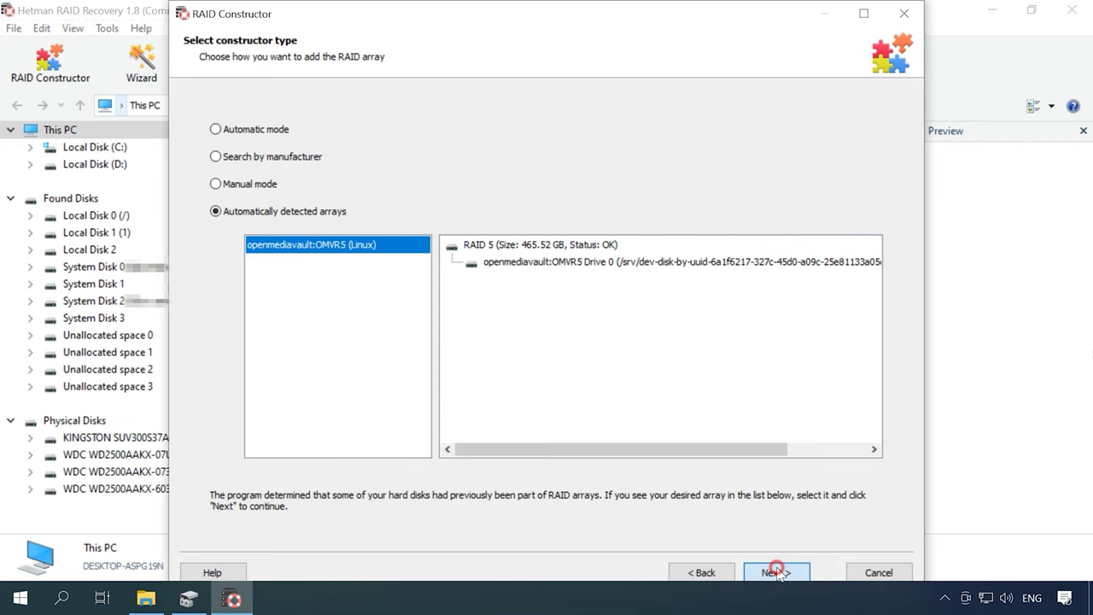
click(248, 184)
click(774, 571)
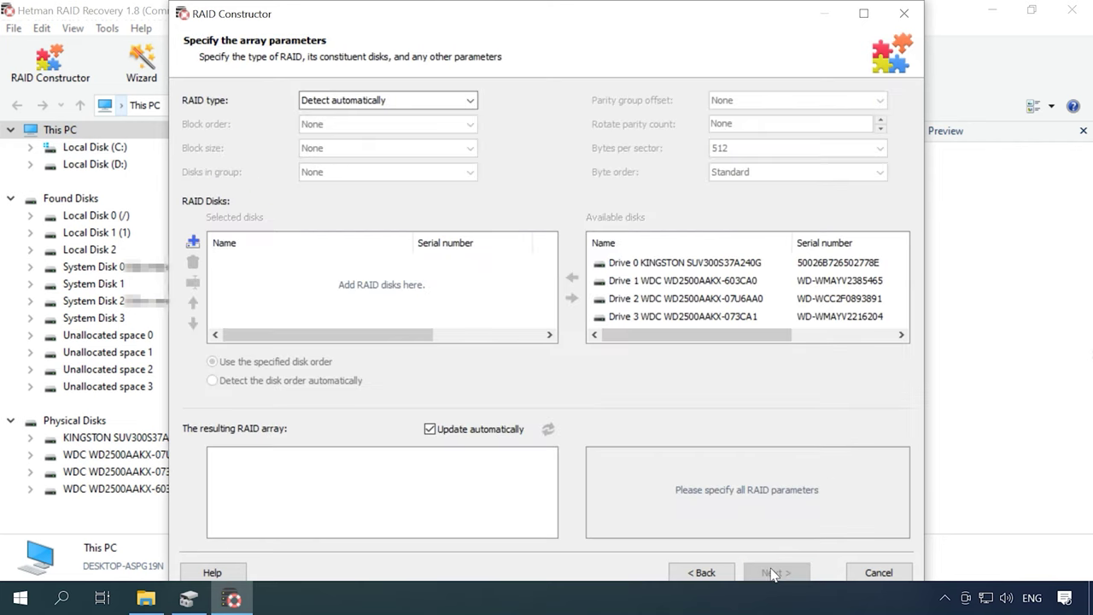
Set the array to RAID 5 (Parity) with Left Synchronous block order and a 512 KB block size.
click(470, 101)
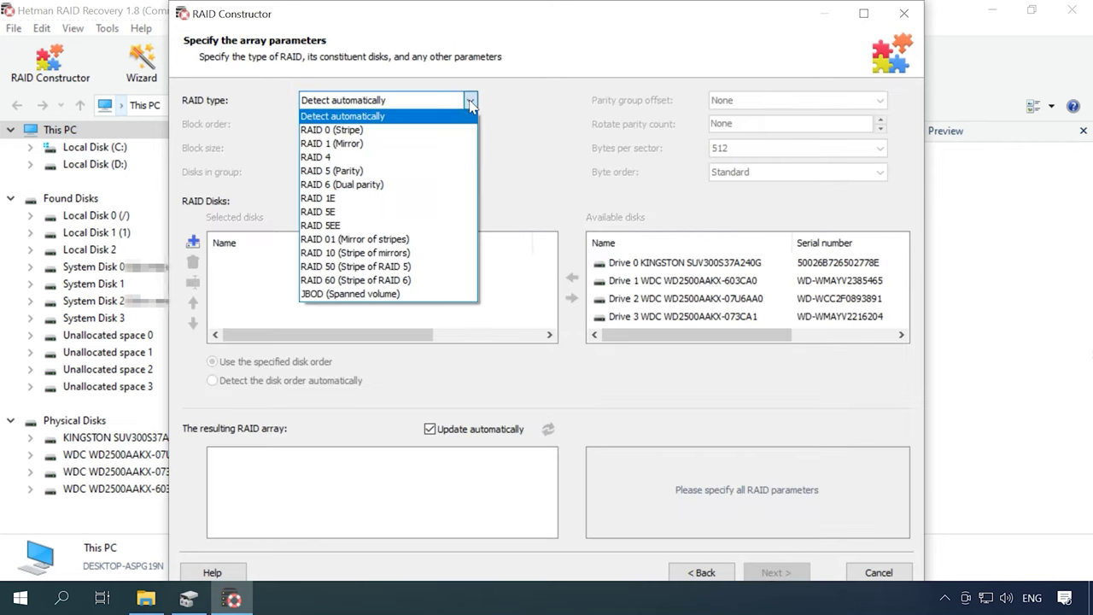
click(348, 171)
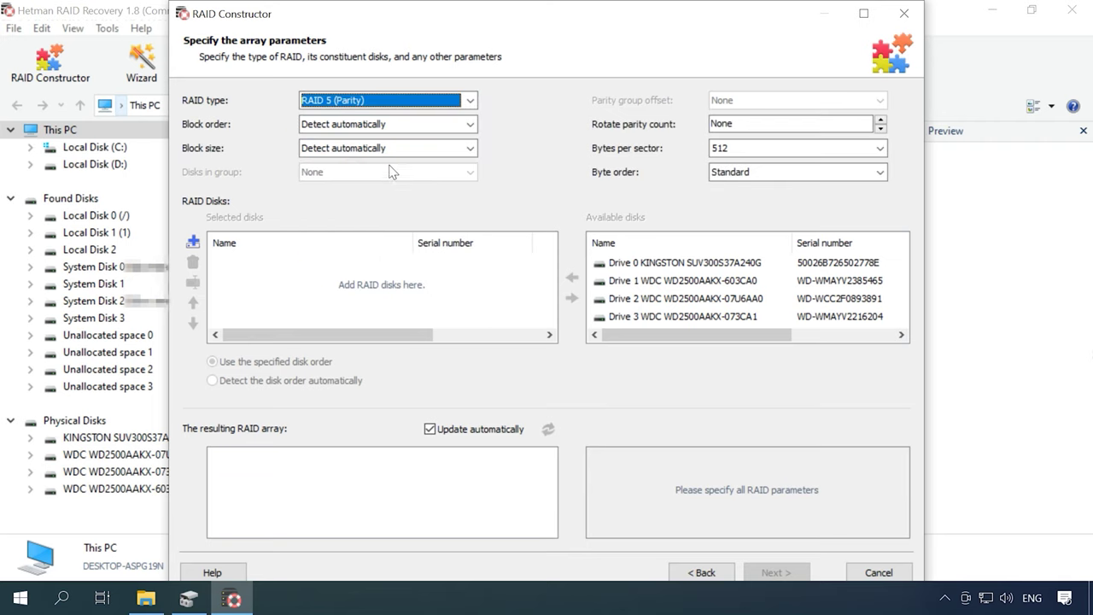
click(469, 125)
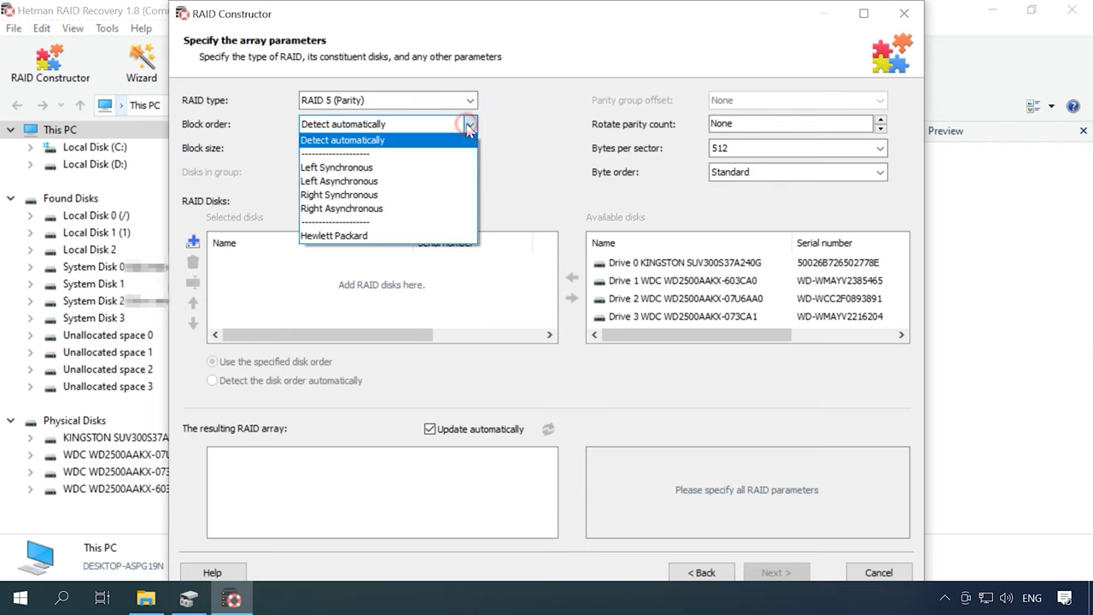
click(348, 168)
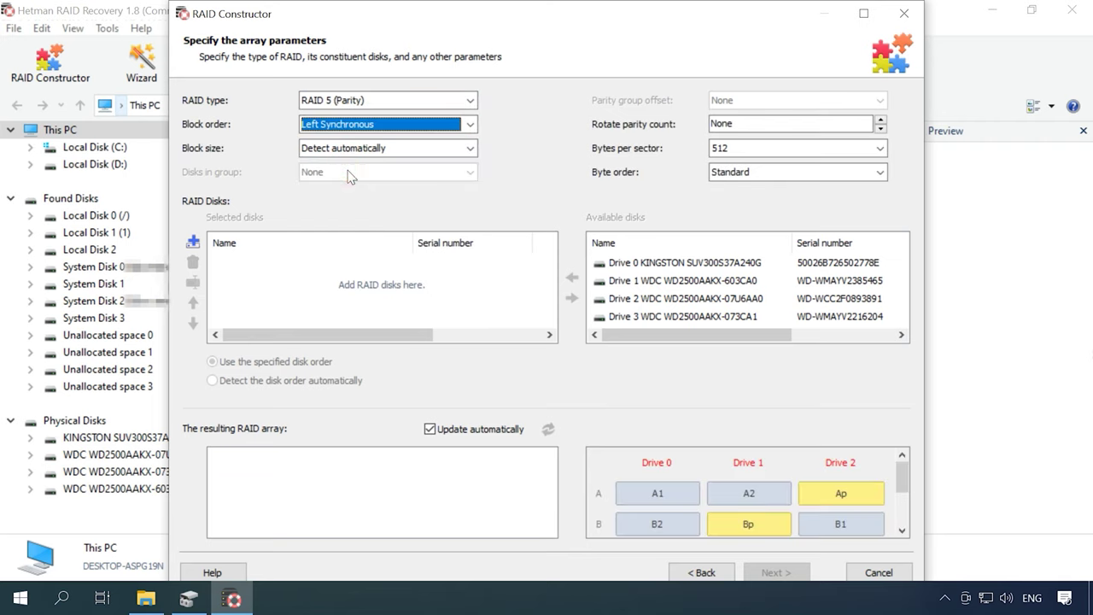
click(469, 147)
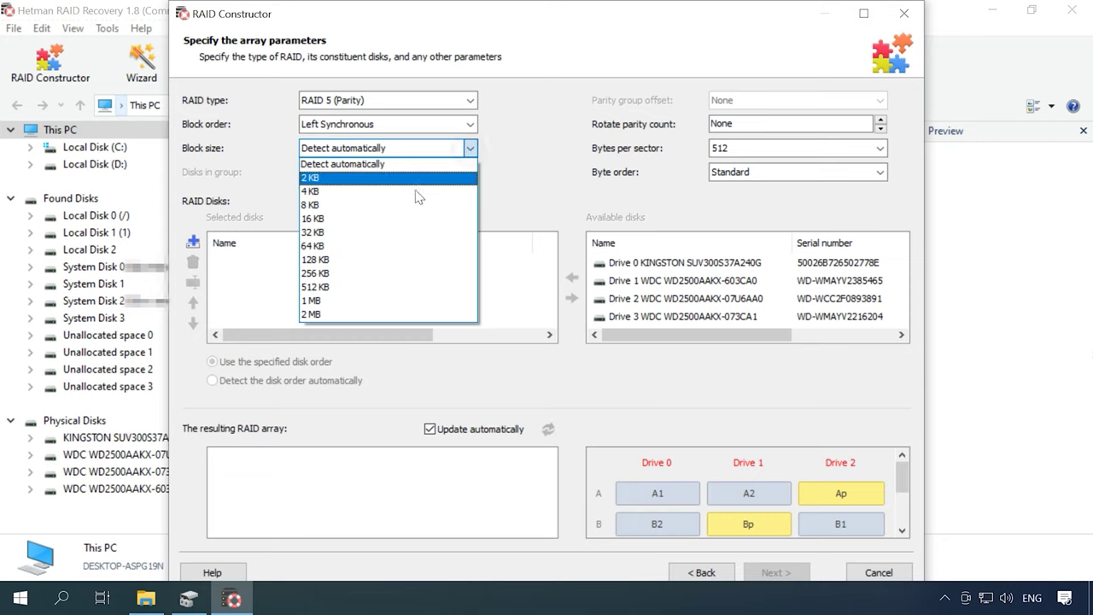
click(323, 289)
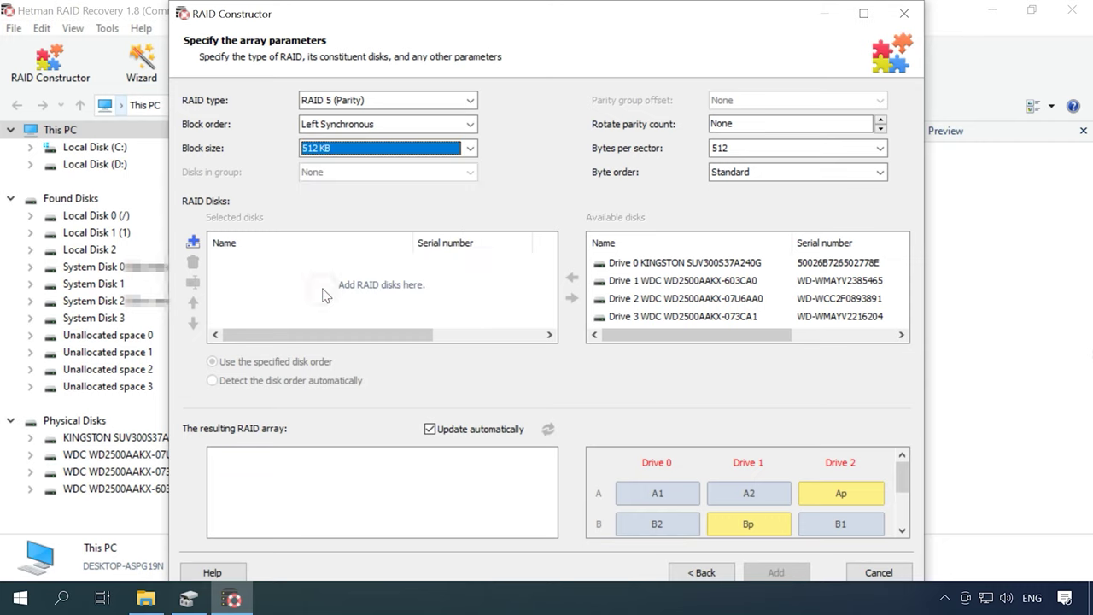
Add the three WDC WD2500AAKX drives, Drive 1, Drive 2 and Drive 3, to the array's selected disks.
click(675, 281)
click(574, 279)
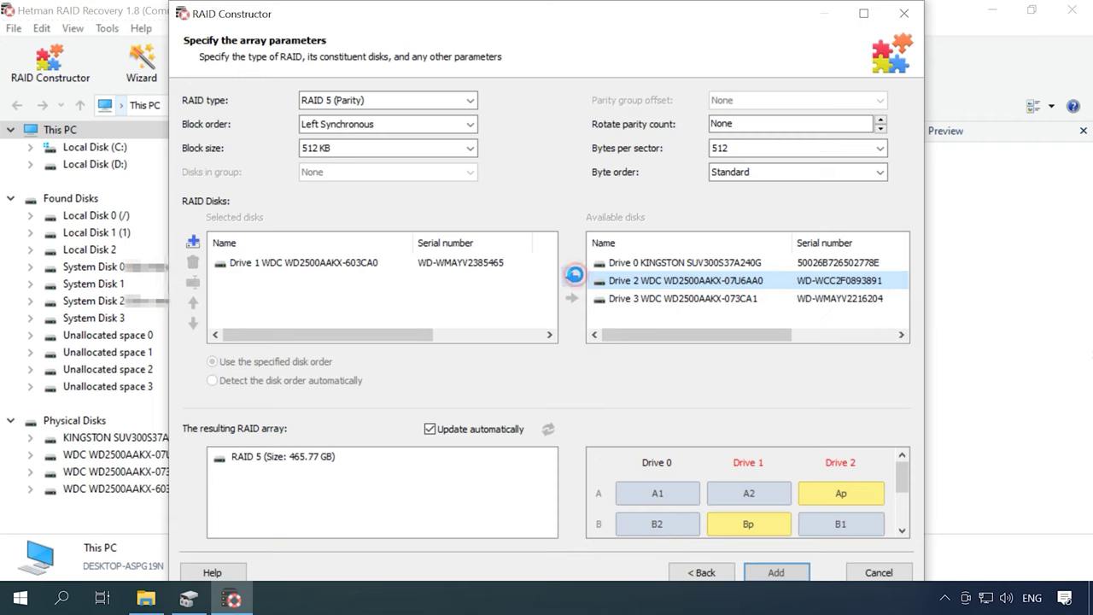
click(573, 278)
click(573, 279)
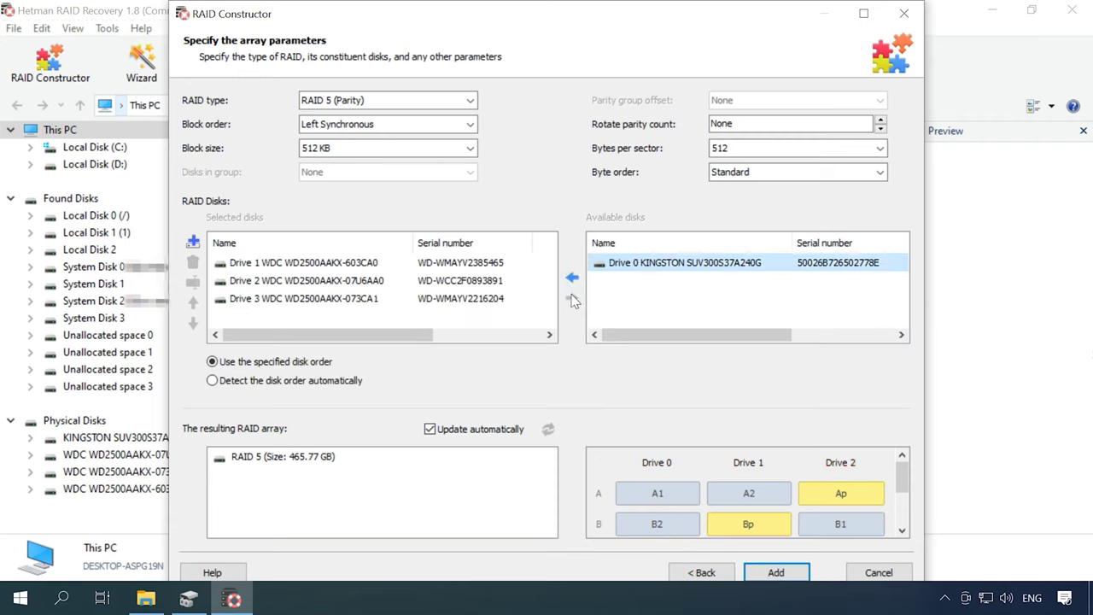
Move Drive 2 up one place in the selected disk order and back down again.
click(427, 298)
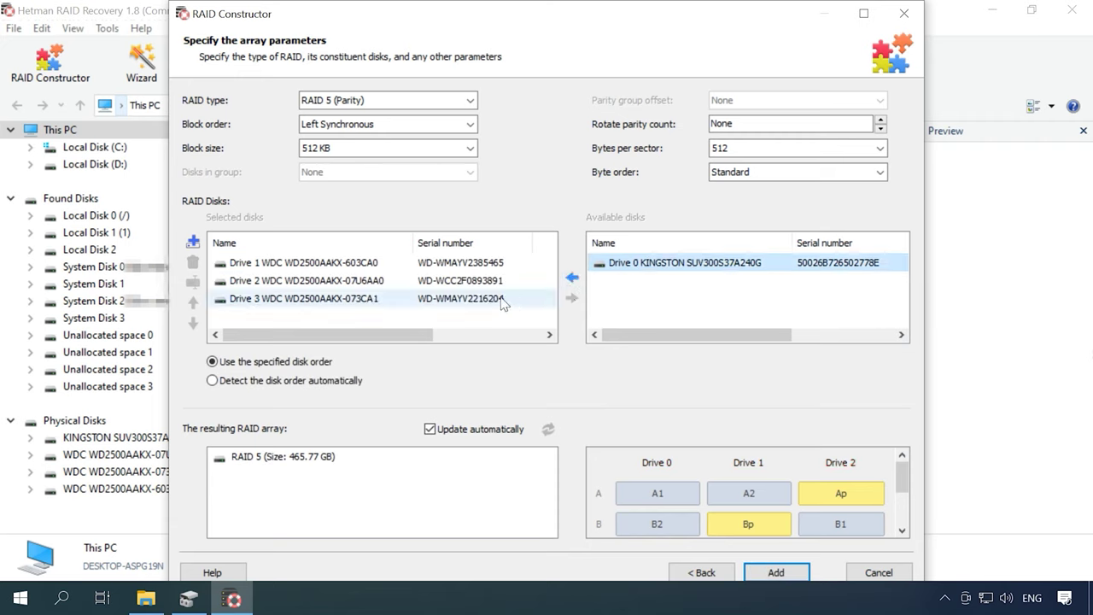
click(267, 281)
click(193, 303)
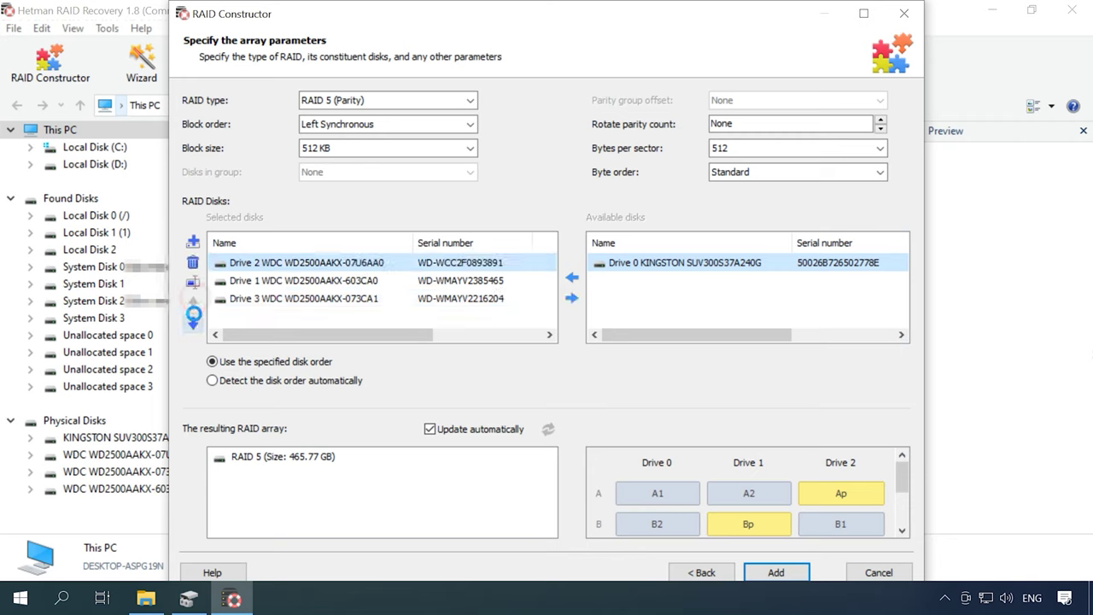
click(195, 322)
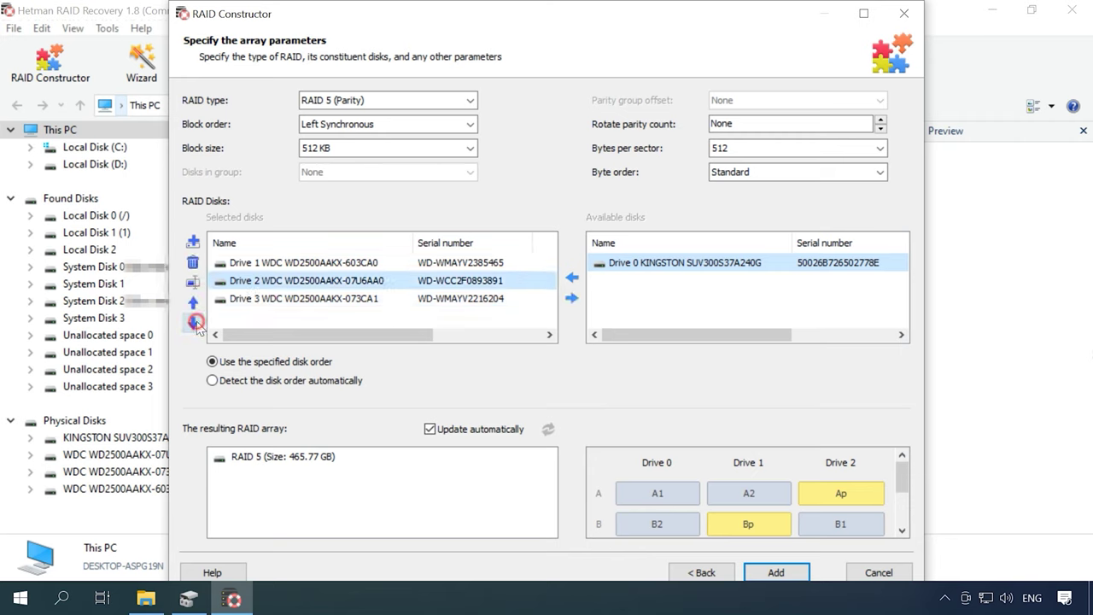
Add an empty disk to the selected RAID disks and remove it again.
click(193, 243)
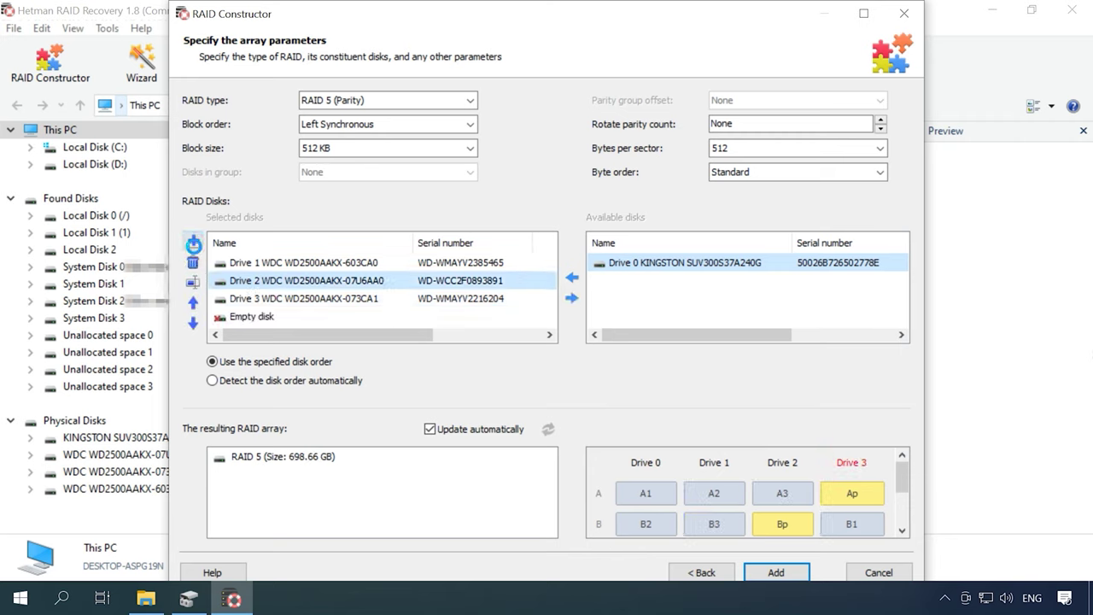
click(243, 316)
click(194, 264)
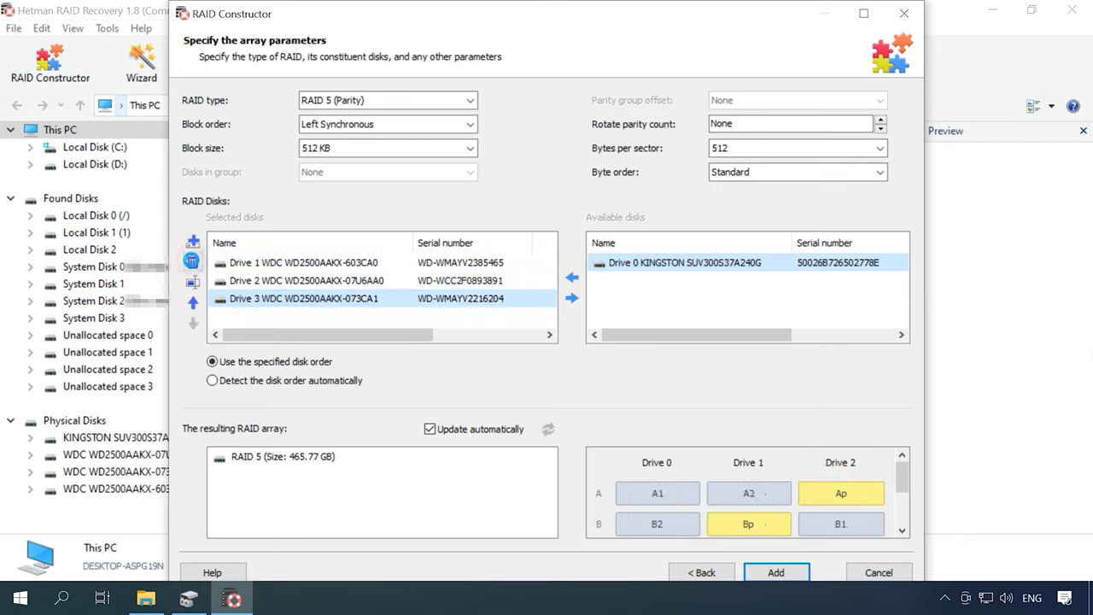
Set the offset to 135266304 bytes for each of the three selected RAID disks, Drive 1, Drive 2 and Drive 3.
double_click(313, 266)
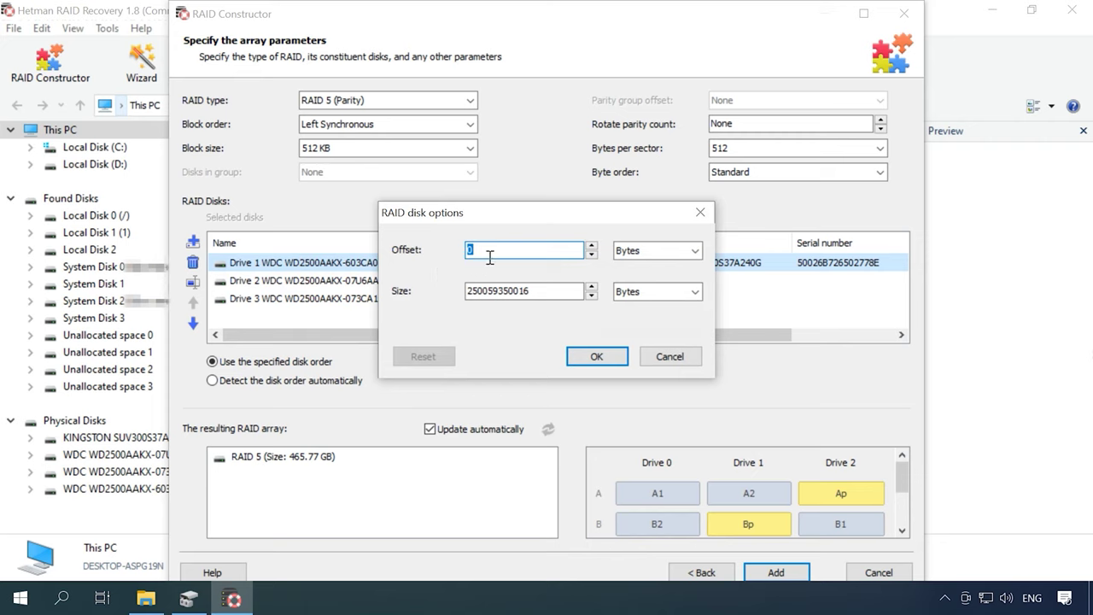
text(135266304)
click(581, 358)
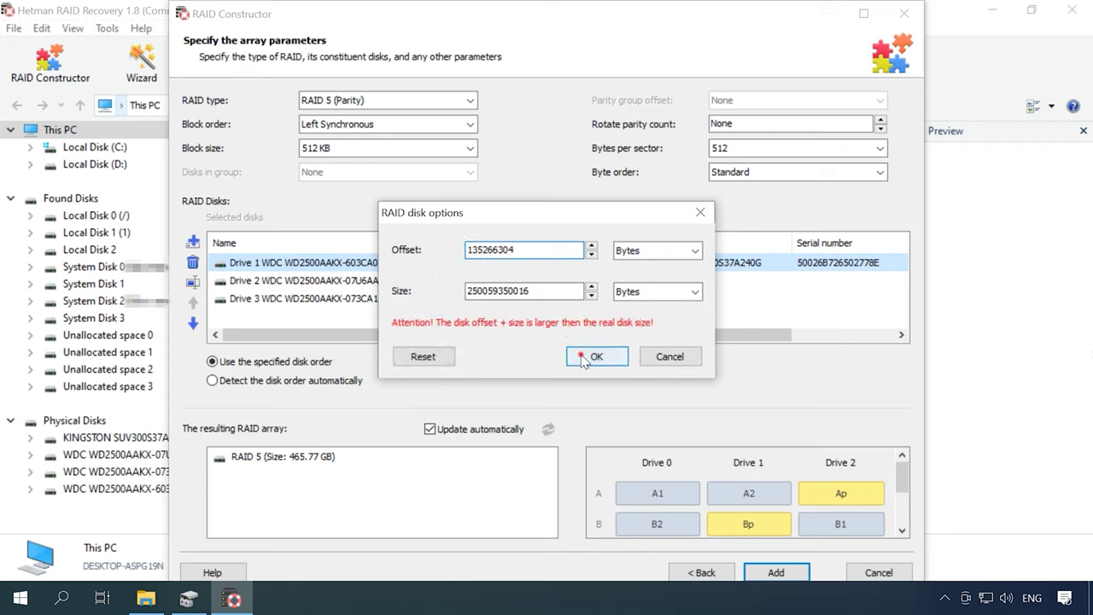
double_click(309, 282)
text(135266304)
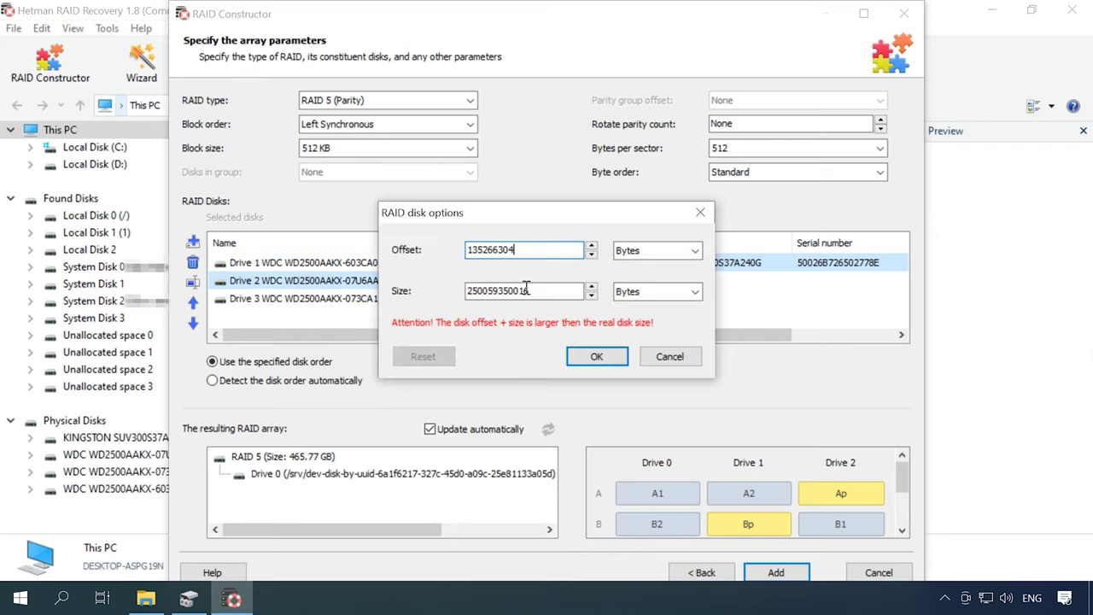
click(589, 357)
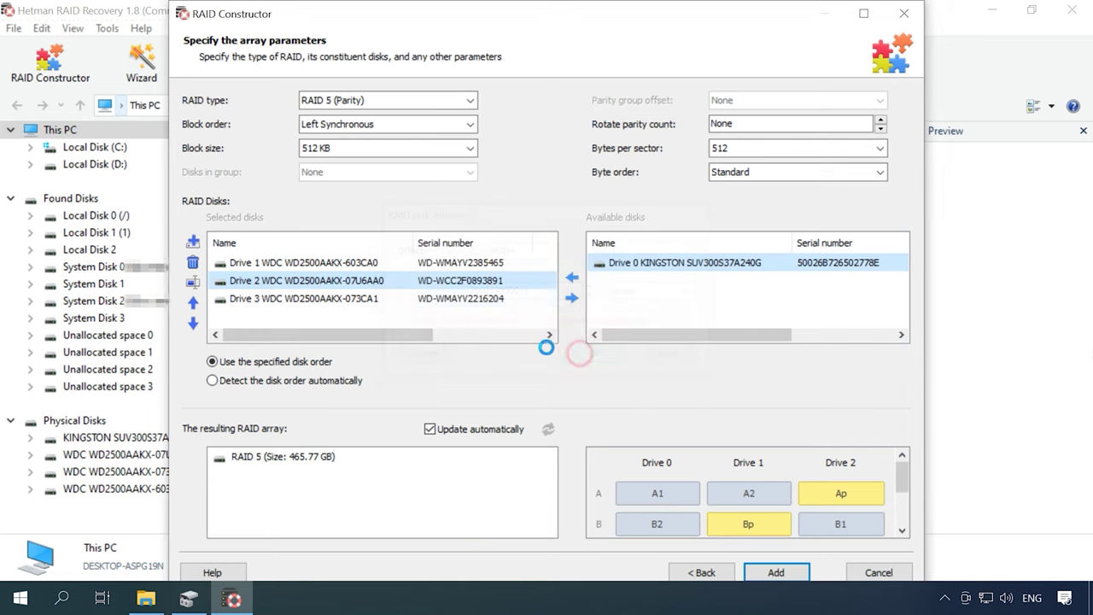
double_click(299, 299)
text(135266304)
click(595, 357)
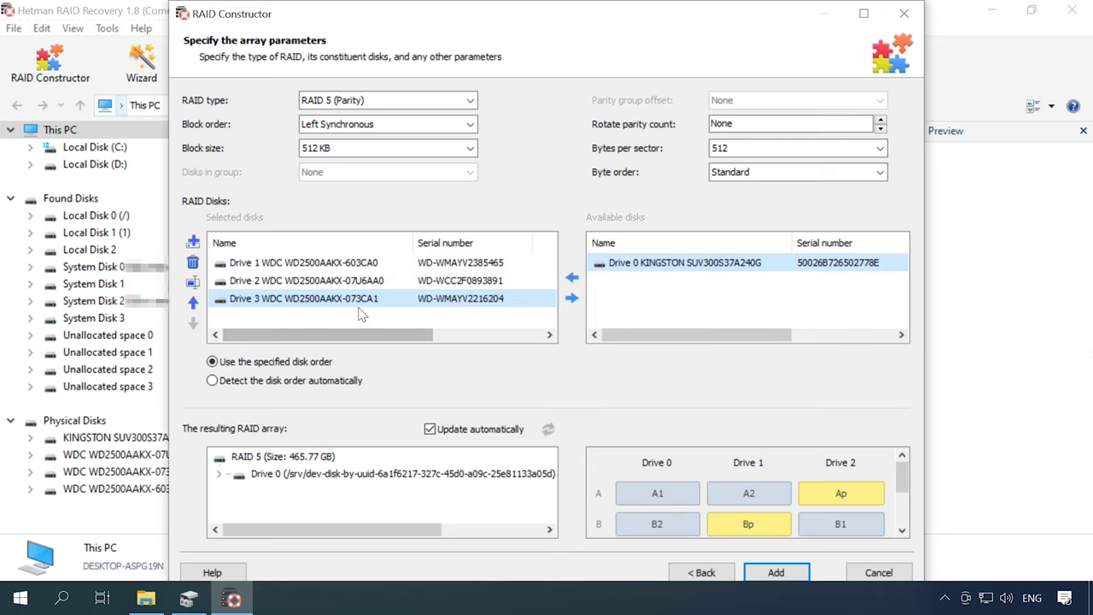
Check the Storage folder on the resulting array's Drive 0 and add the constructed RAID 5 array to the program.
click(220, 474)
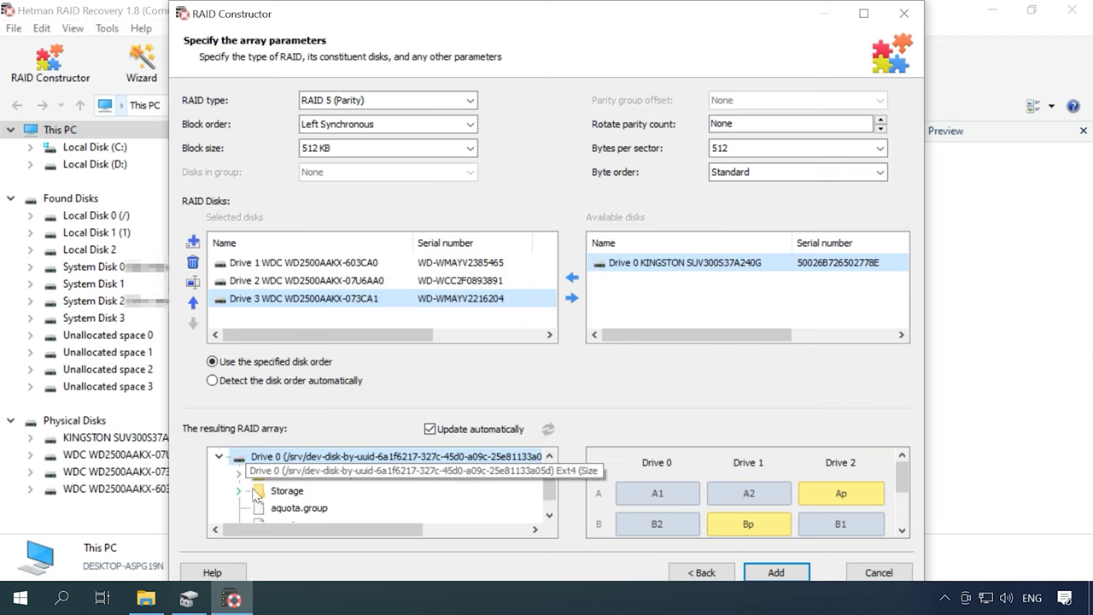
click(282, 495)
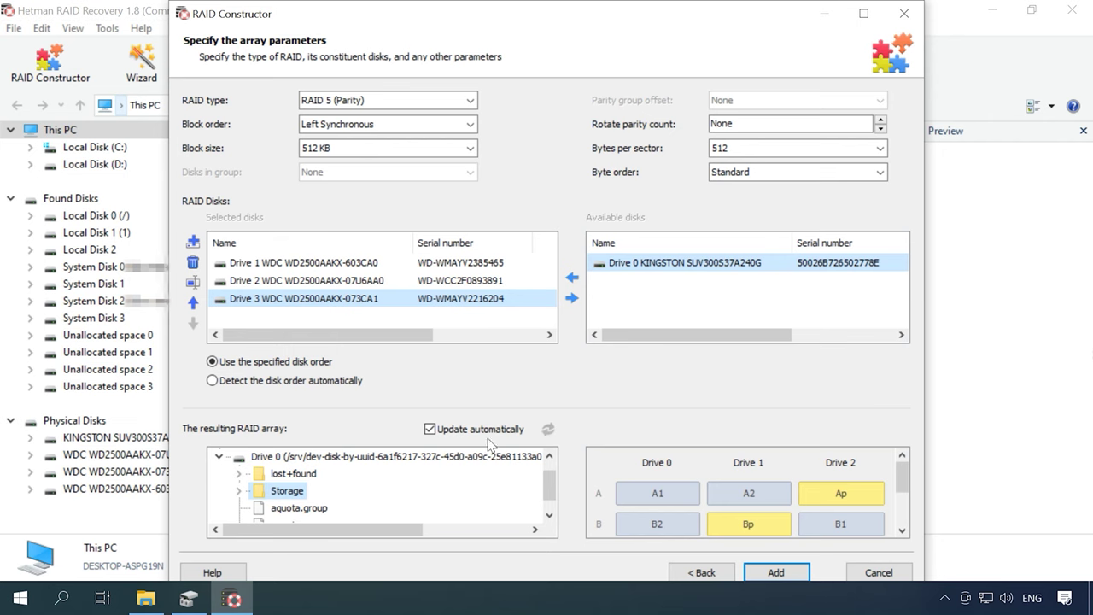
click(781, 579)
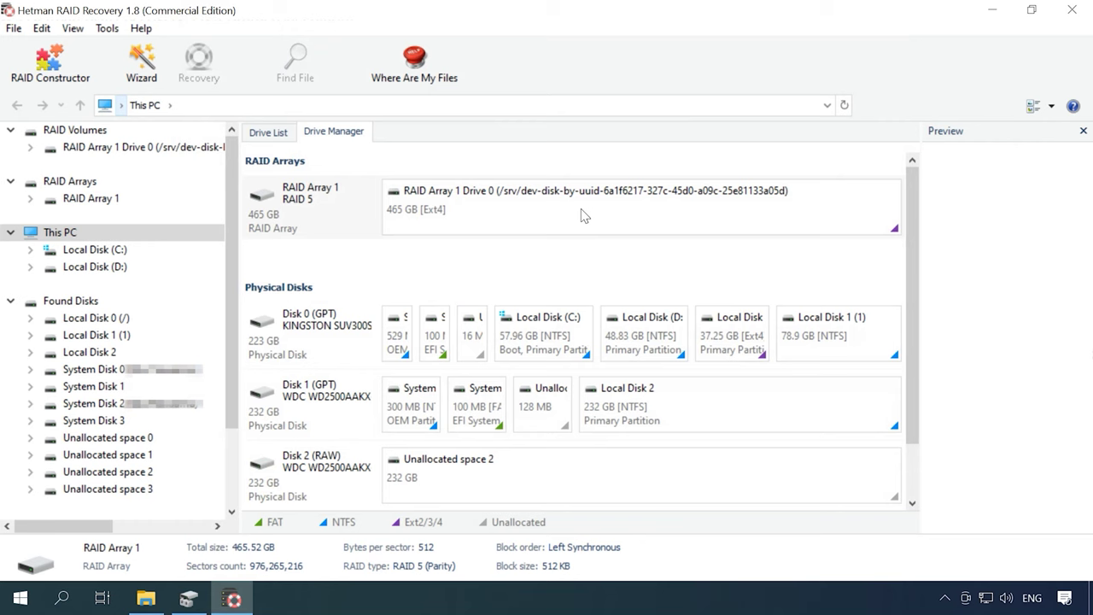
Open the RAID Array 1 Drive 0 volume and complete a fast scan of it.
right_click(581, 212)
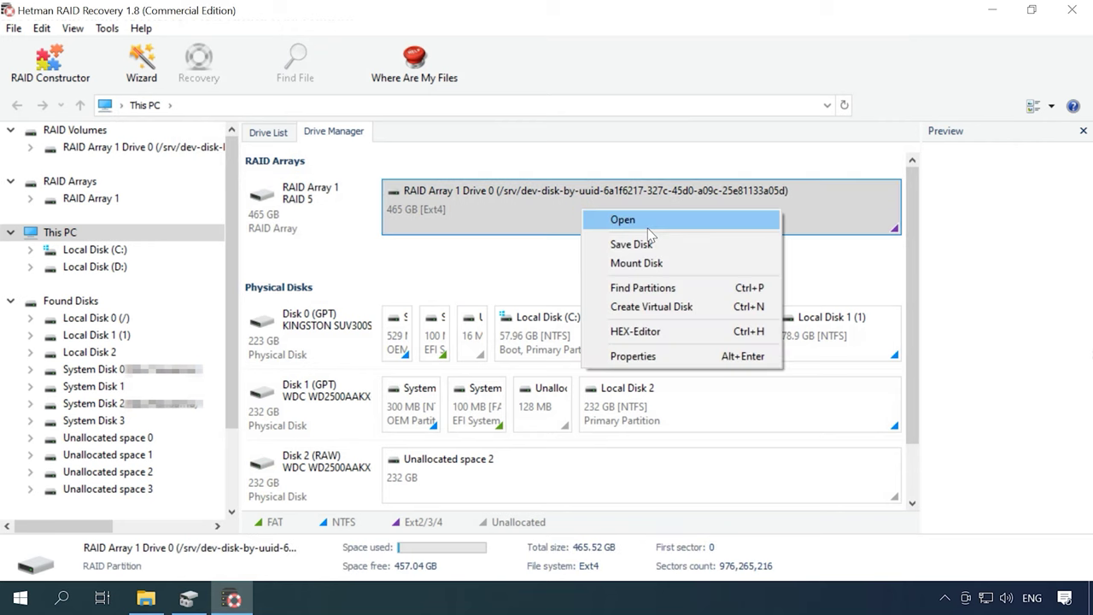
click(642, 224)
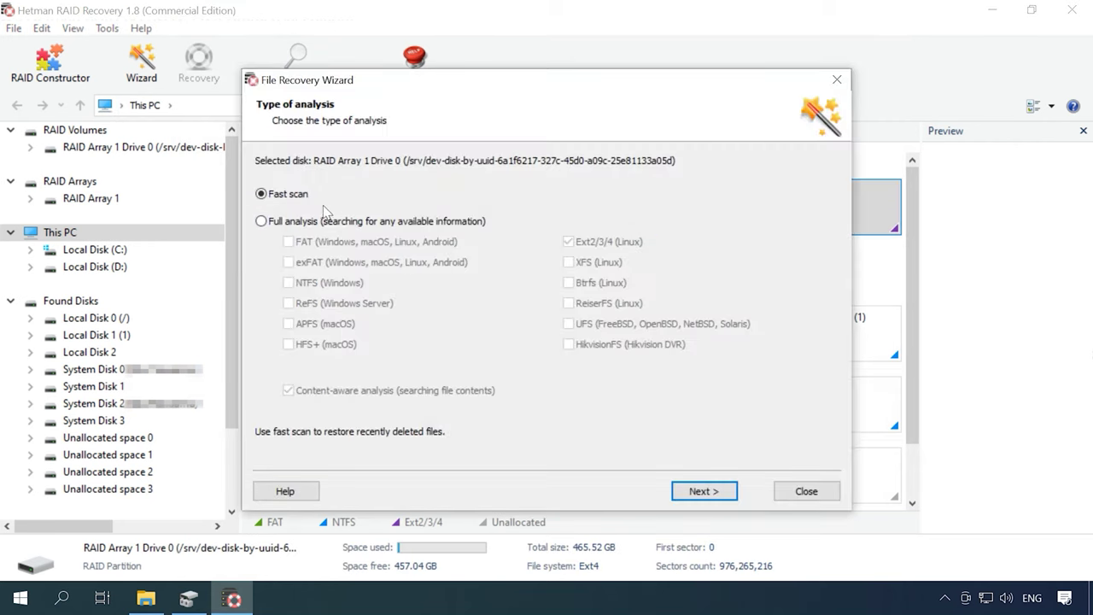
click(719, 491)
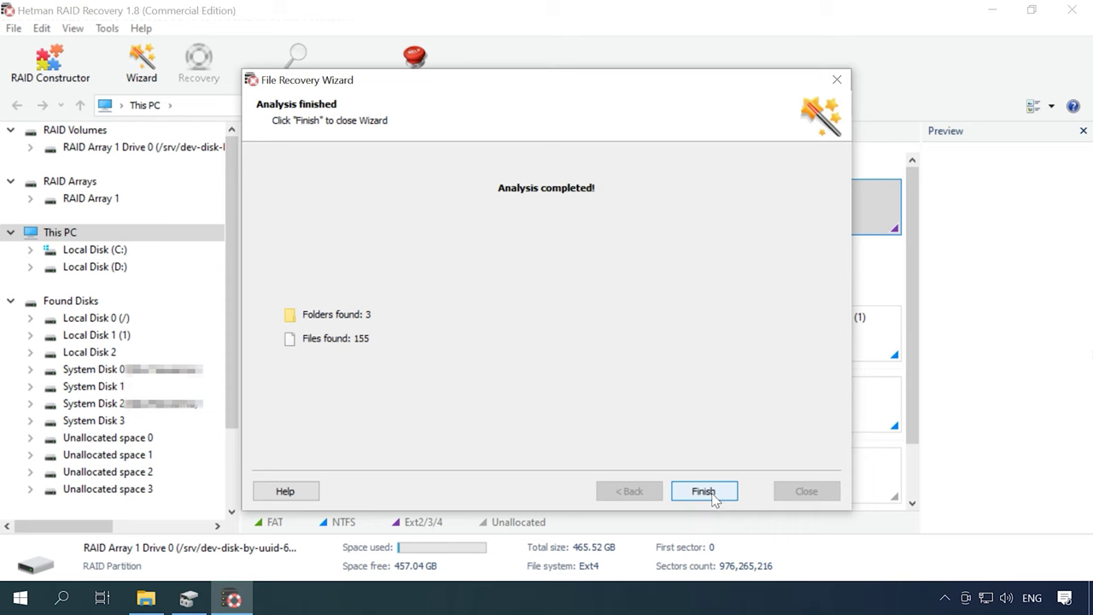
click(711, 497)
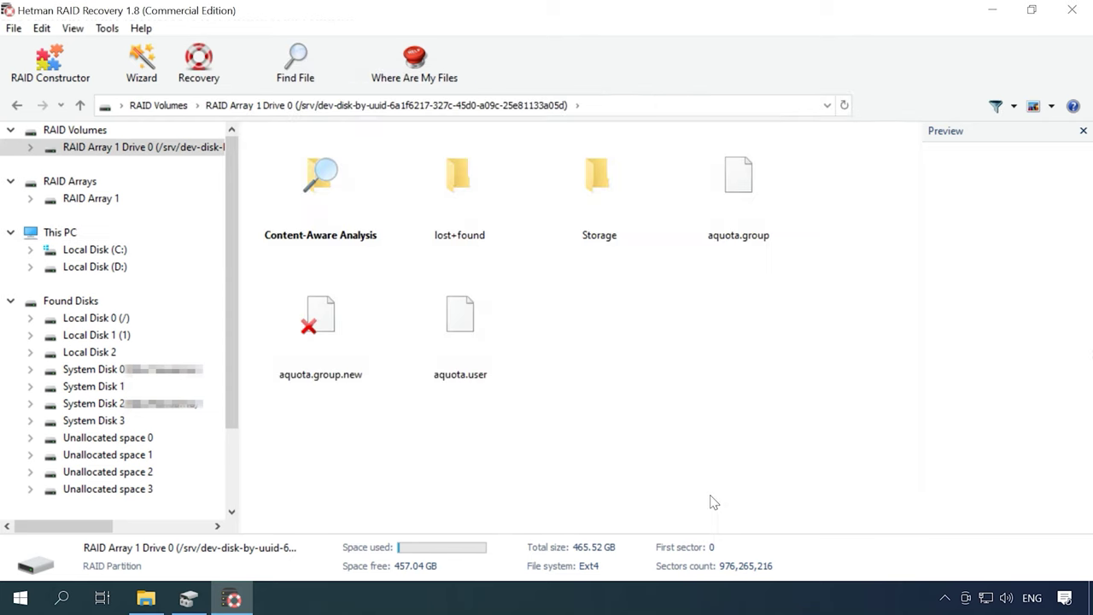
Recover 086.jpg, 87.jpg, 088.jpg, External Hard Disk.docx, Headphones.docx and LTSC.docx from the Storage folder to the hard disk.
double_click(598, 205)
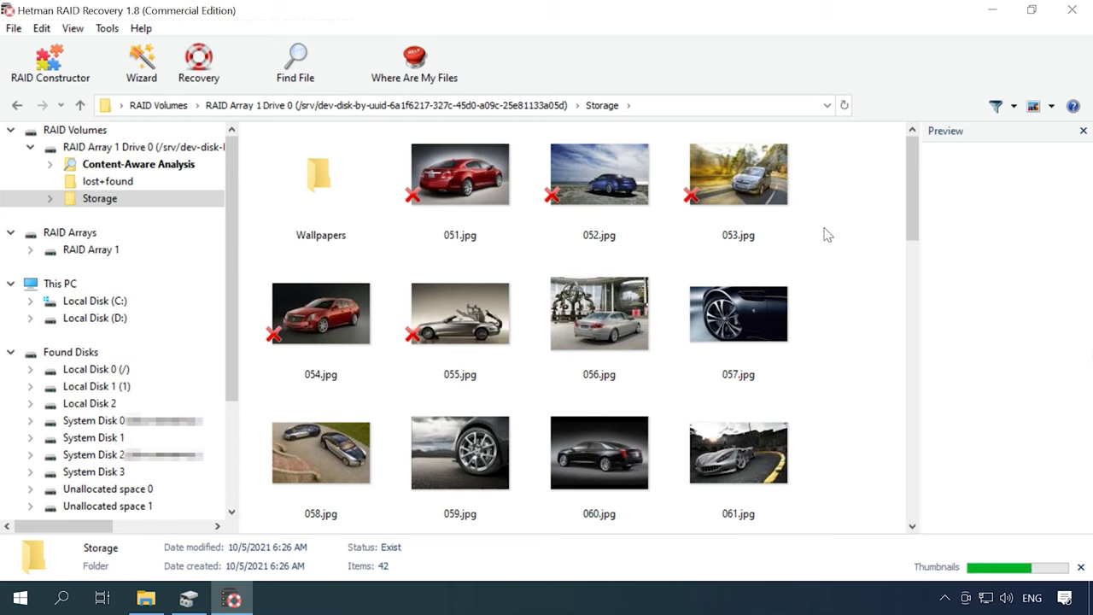
drag(909, 219, 912, 529)
drag(871, 306, 278, 465)
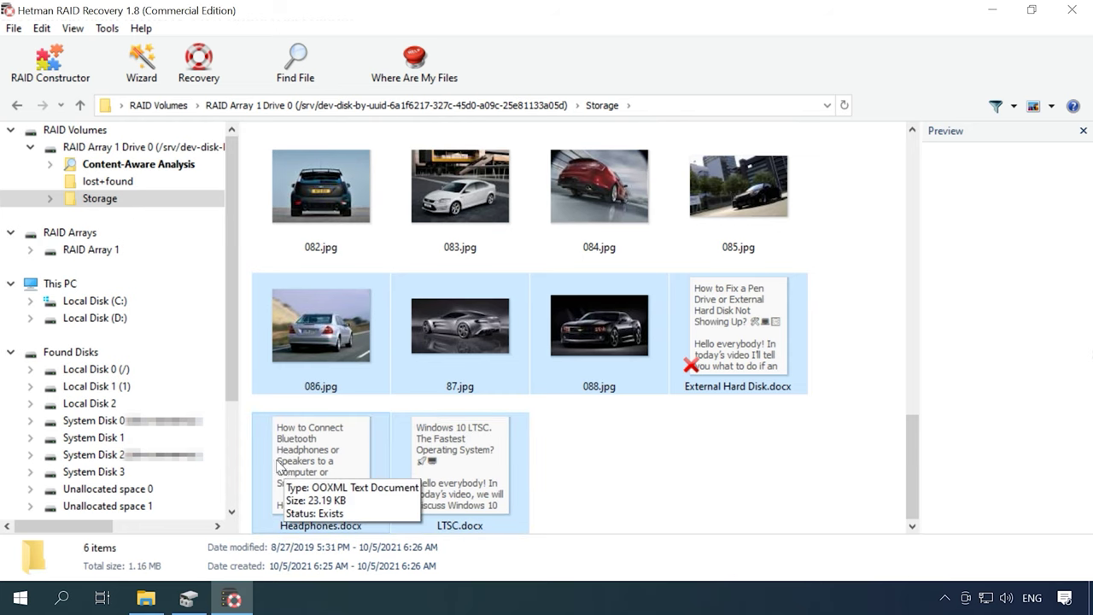
click(199, 61)
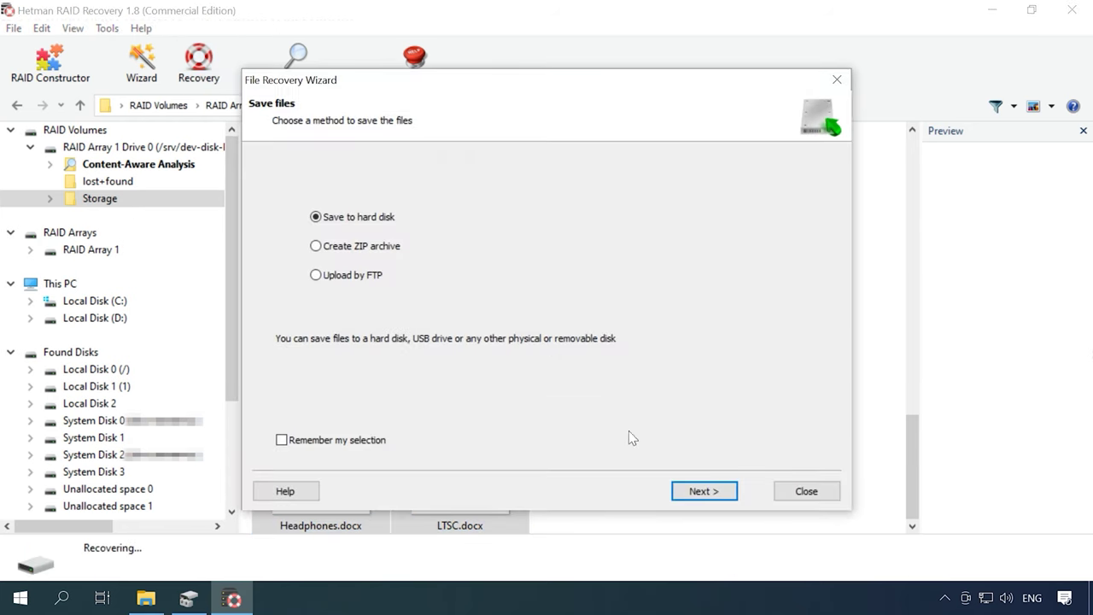
click(711, 494)
click(711, 494)
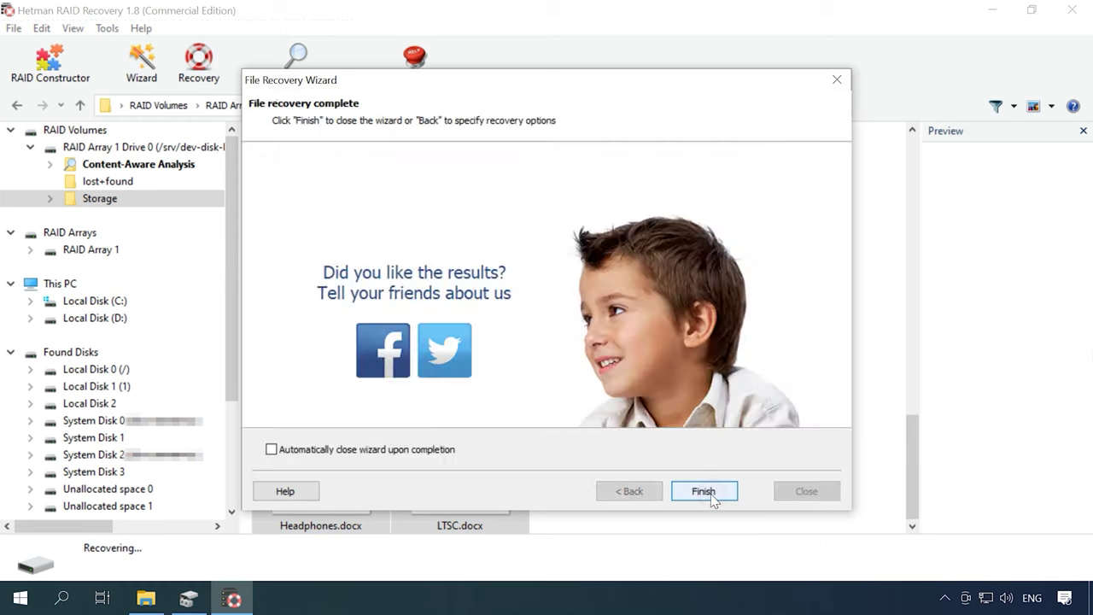
click(712, 493)
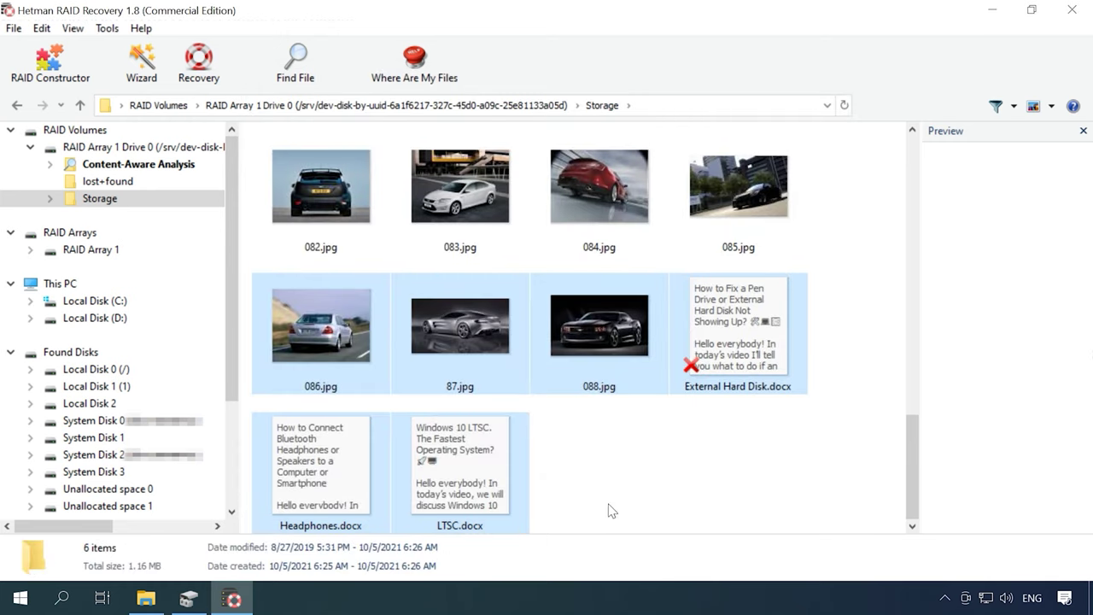
Switch to File Explorer and check the six newly recovered images and documents in the folder 20.
click(146, 598)
drag(994, 230, 513, 222)
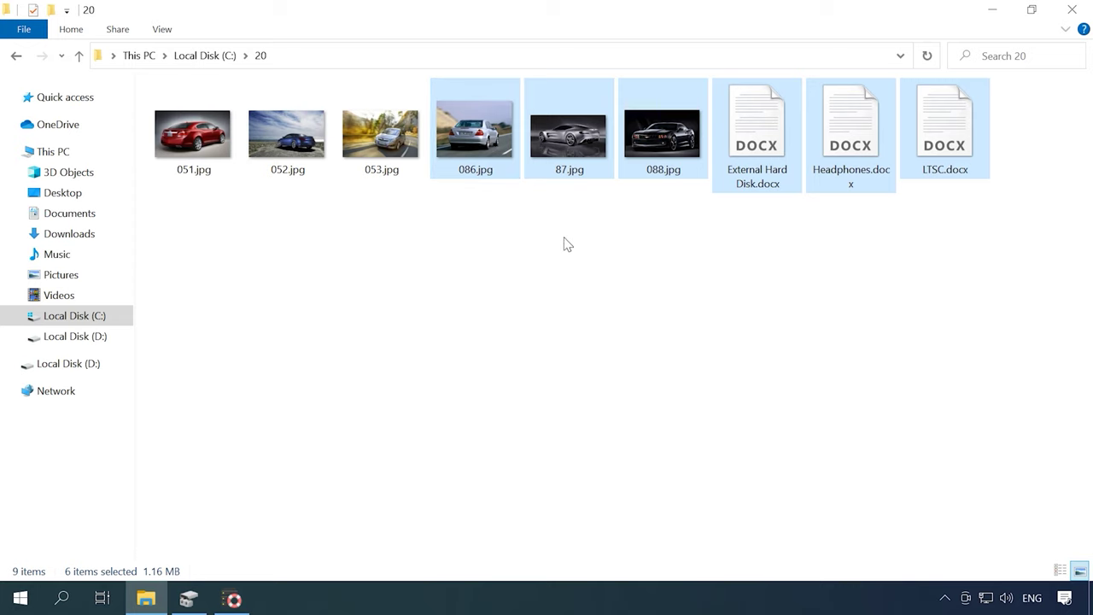